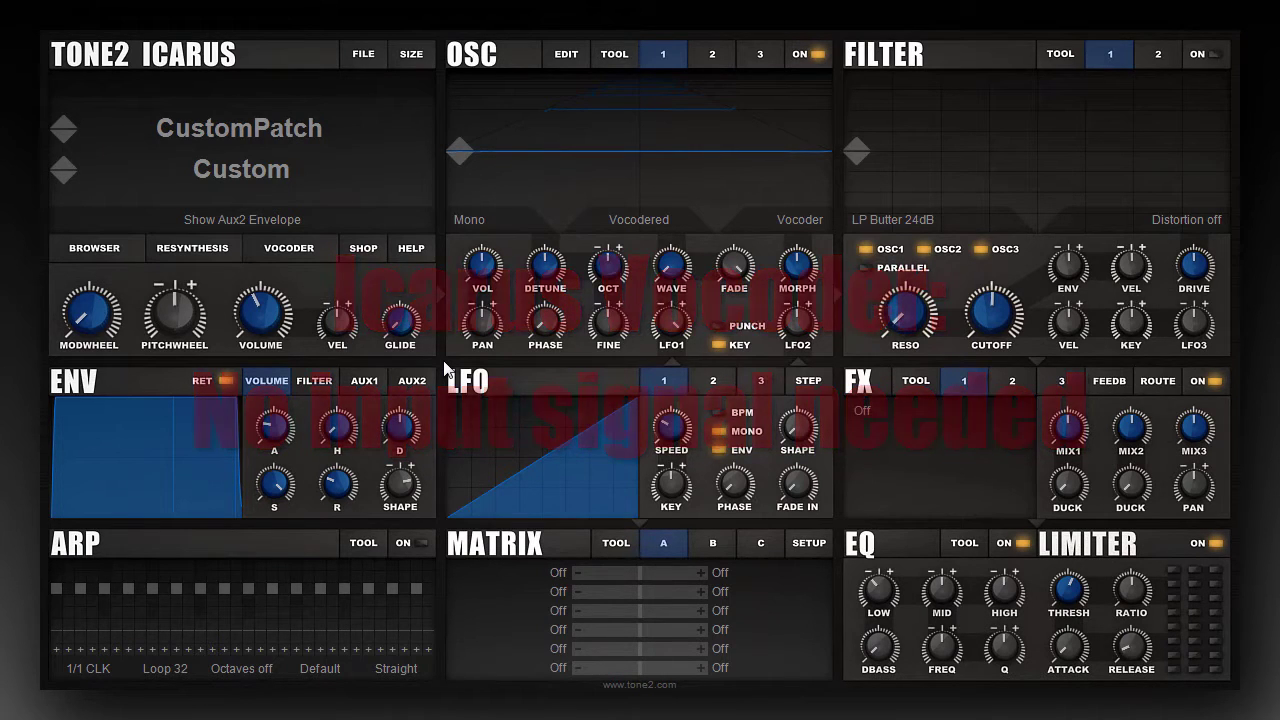
Step: Create a Vocoder Poly Classic patch from the speech sample Tone2 synthesizers.wav
left_click(294, 266)
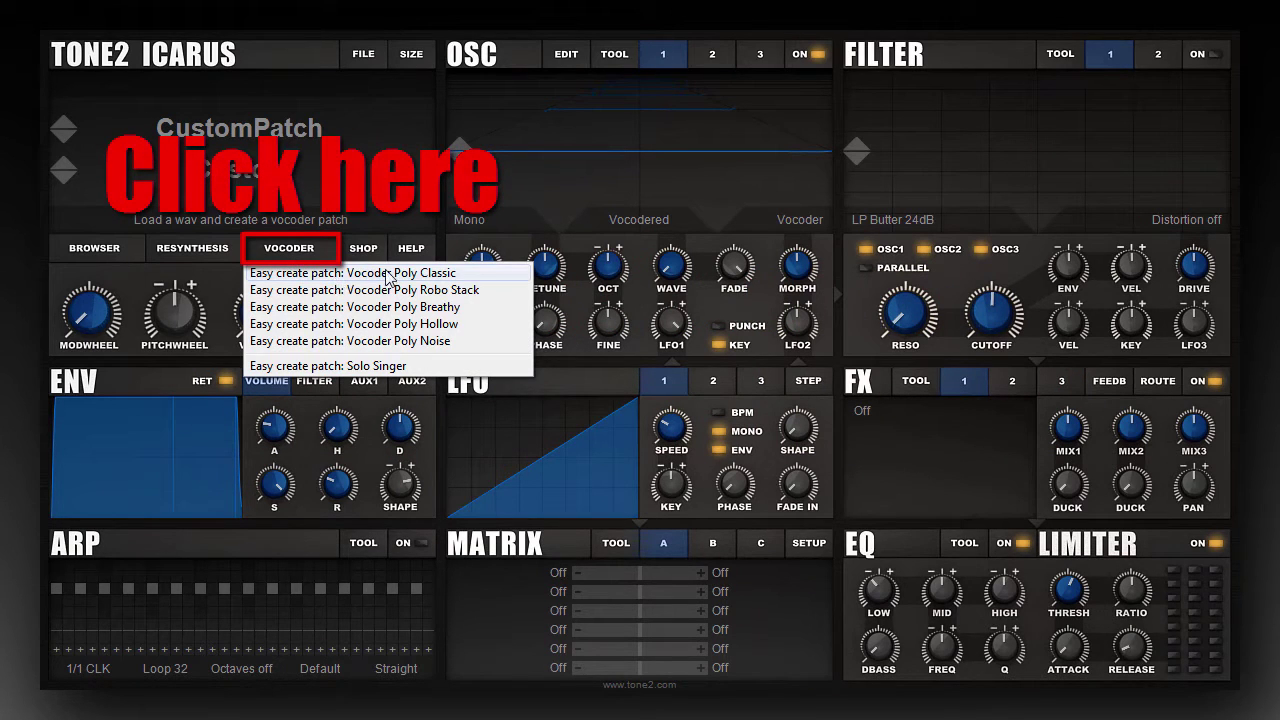
left_click(478, 276)
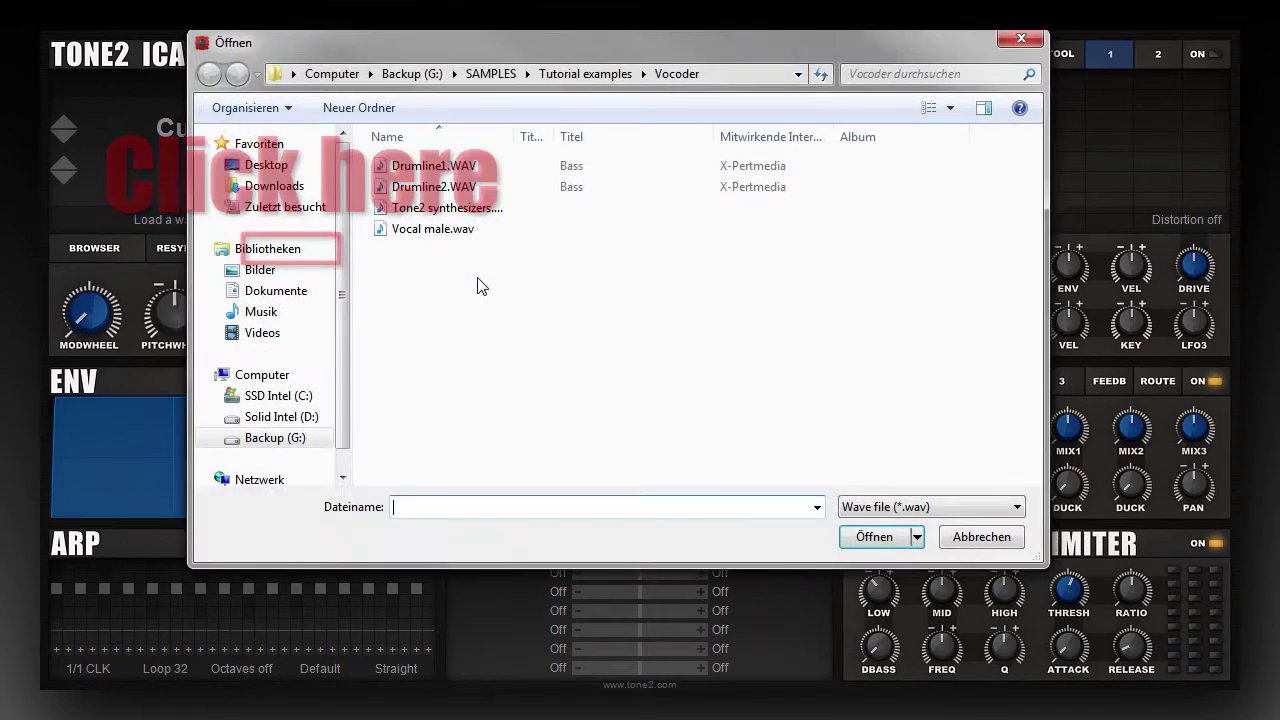
left_click(447, 208)
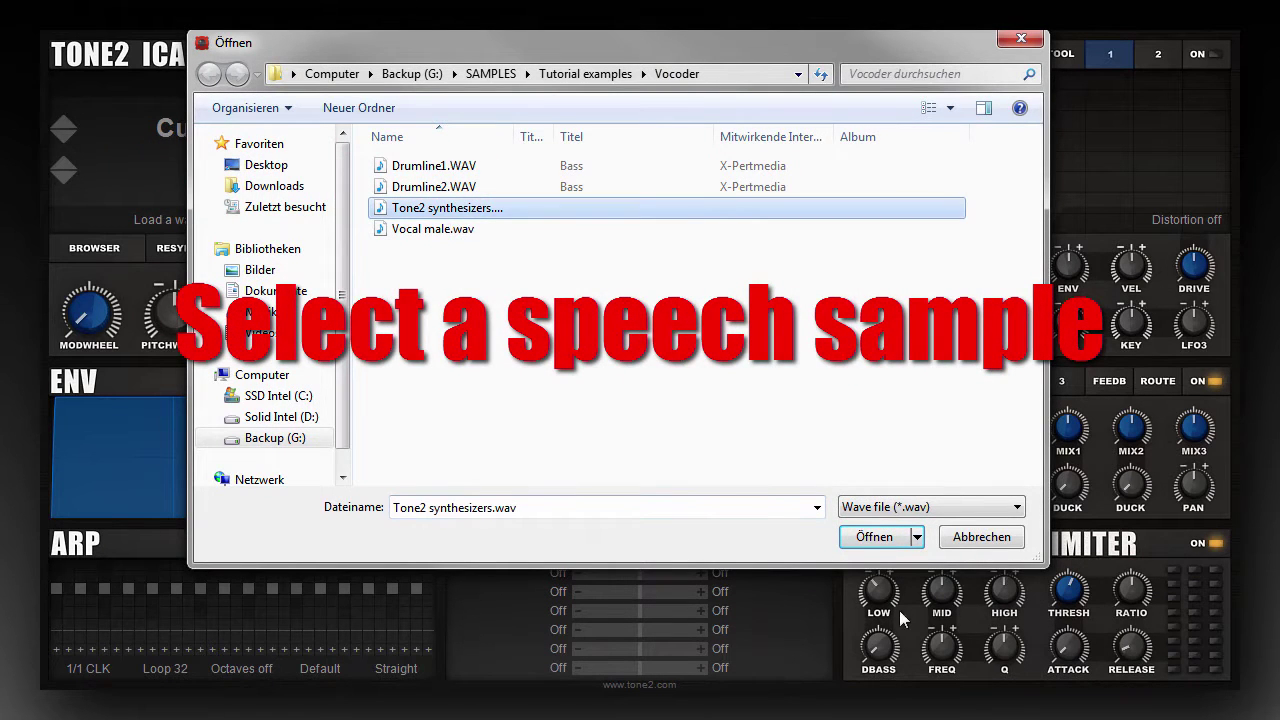
left_click(873, 540)
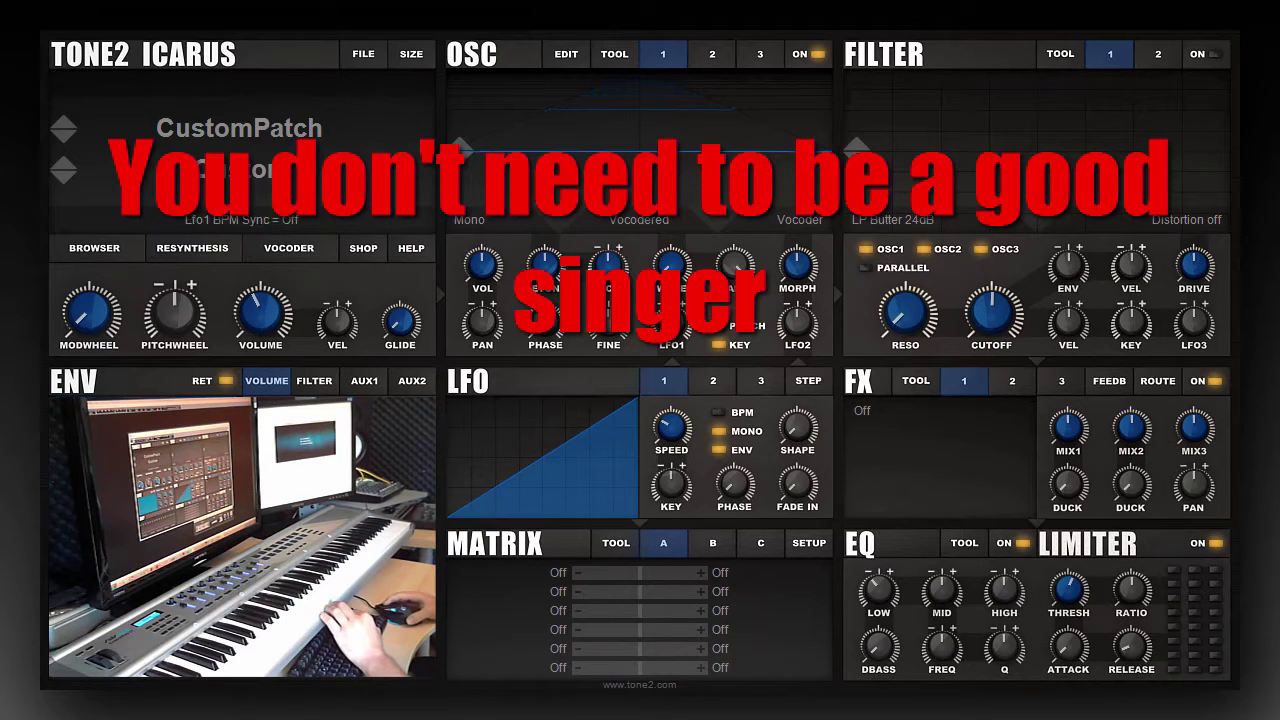
Step: Create the Poly Classic vocoder patch again, loading Tone2 synthesizers.wav as its speech sample
left_click(290, 258)
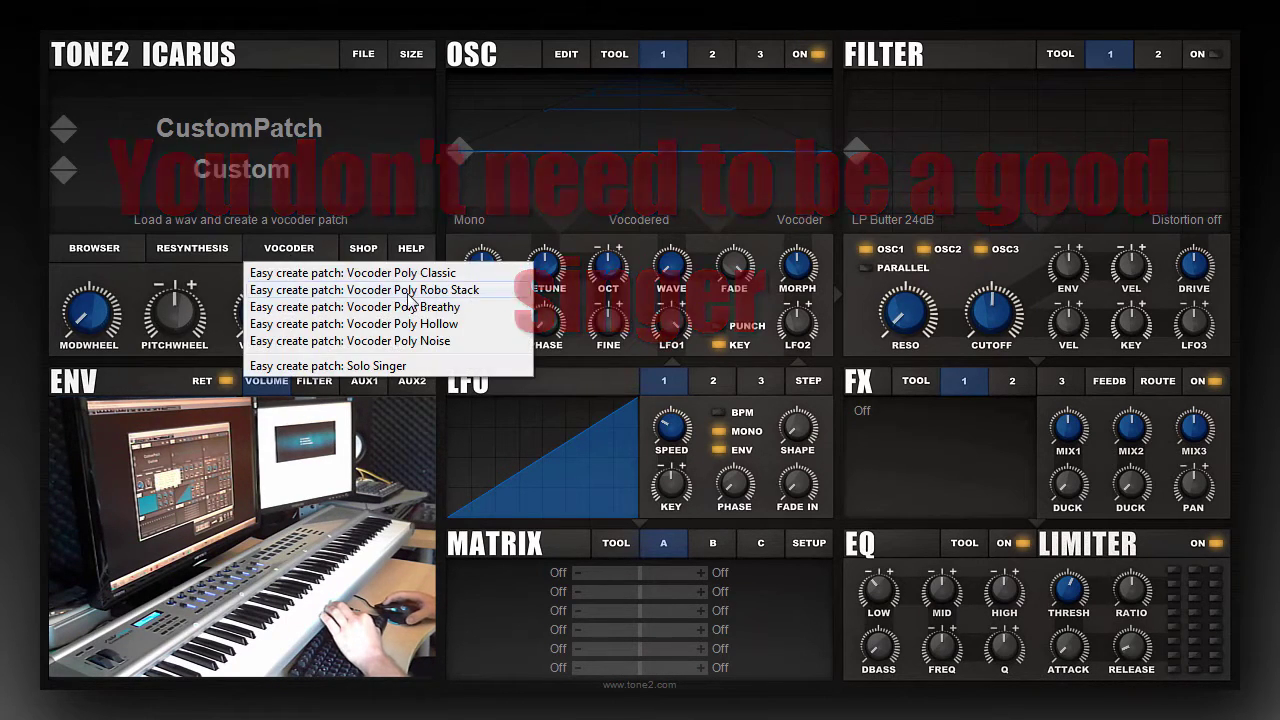
left_click(300, 262)
left_click(440, 208)
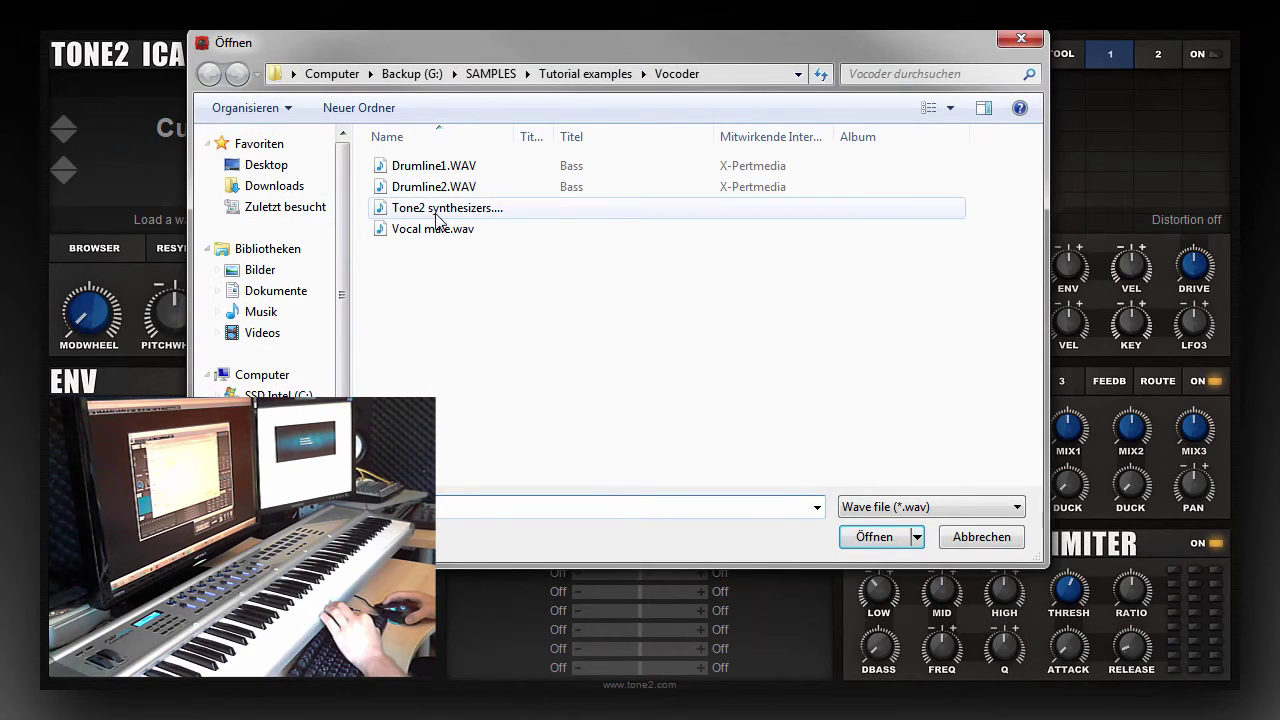
left_click(872, 538)
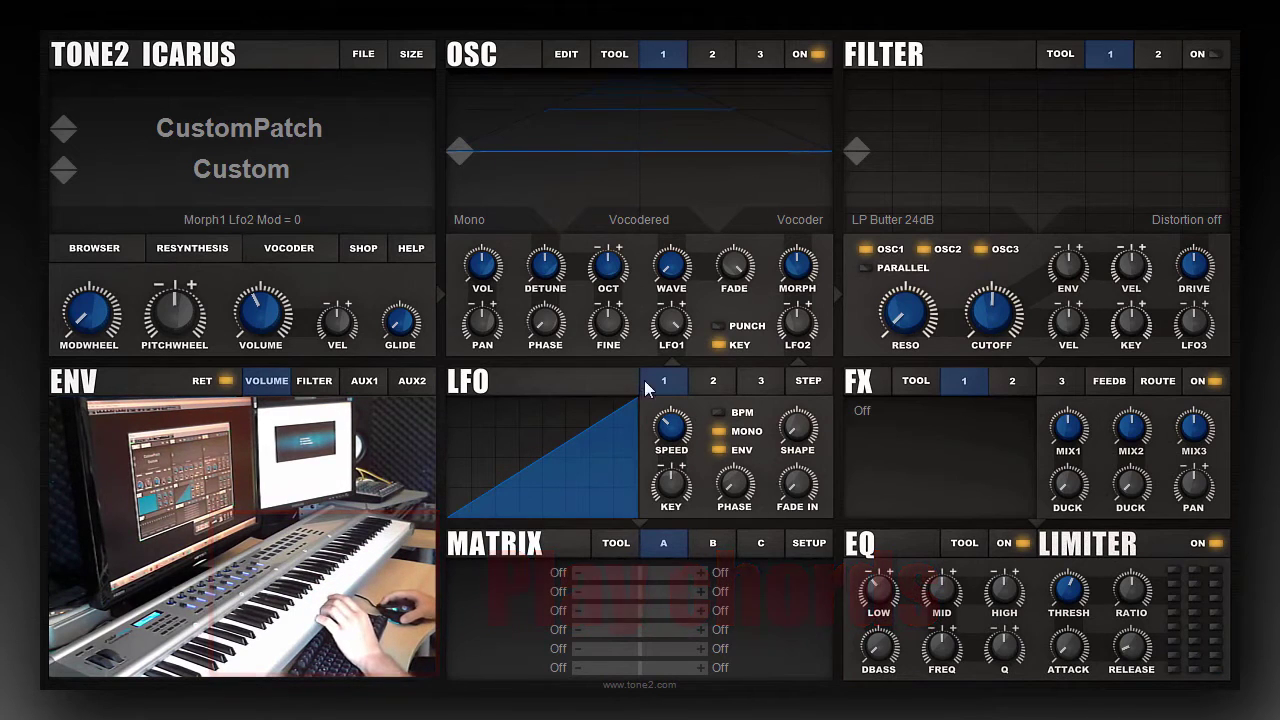
Step: Set the LFO 1 waveform to Saw Down <-> Tri so the sample plays backwards
left_click(570, 426)
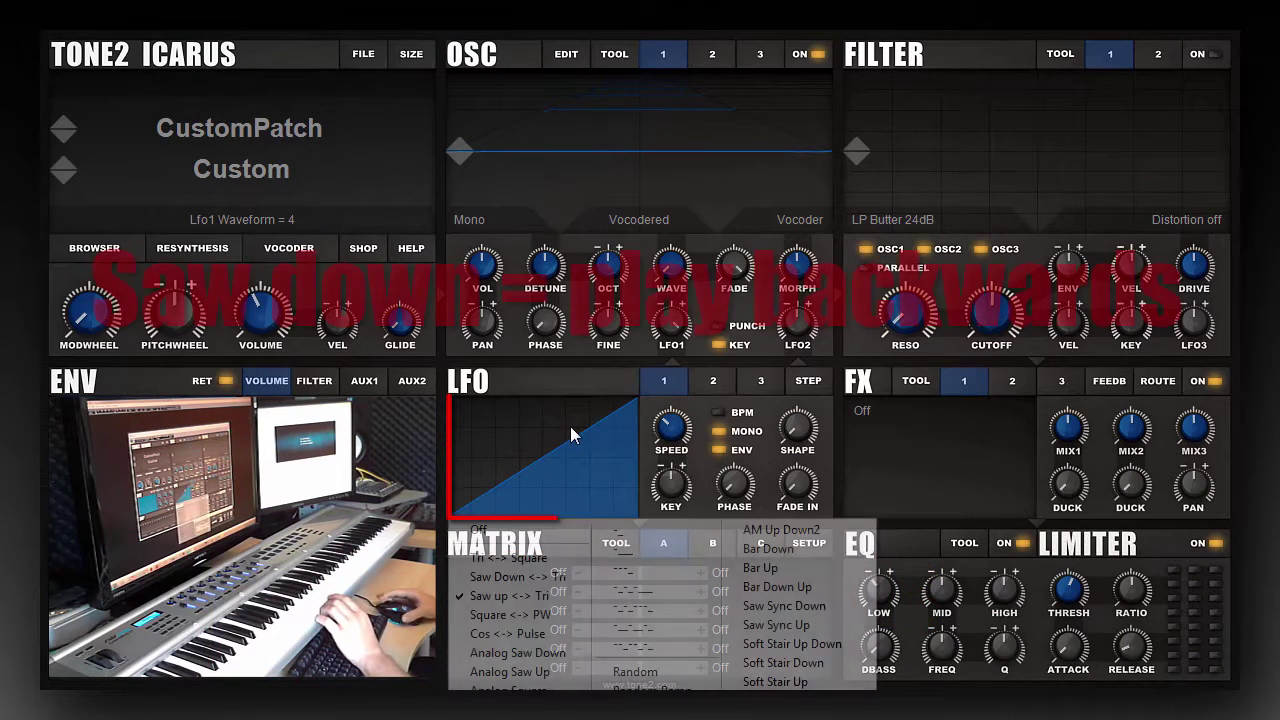
left_click(540, 577)
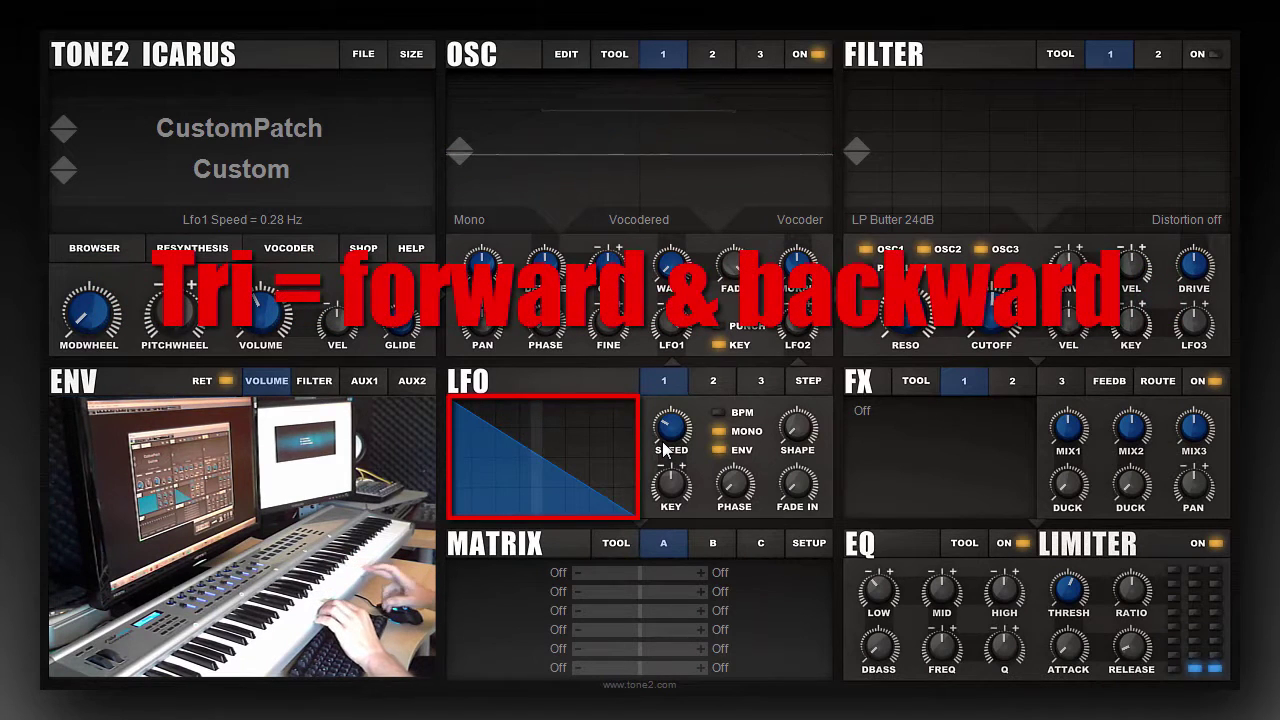
Step: Change the LFO 1 waveform to Tri <-> Square for forward and backward playback, and switch off its ENV option
left_click(606, 429)
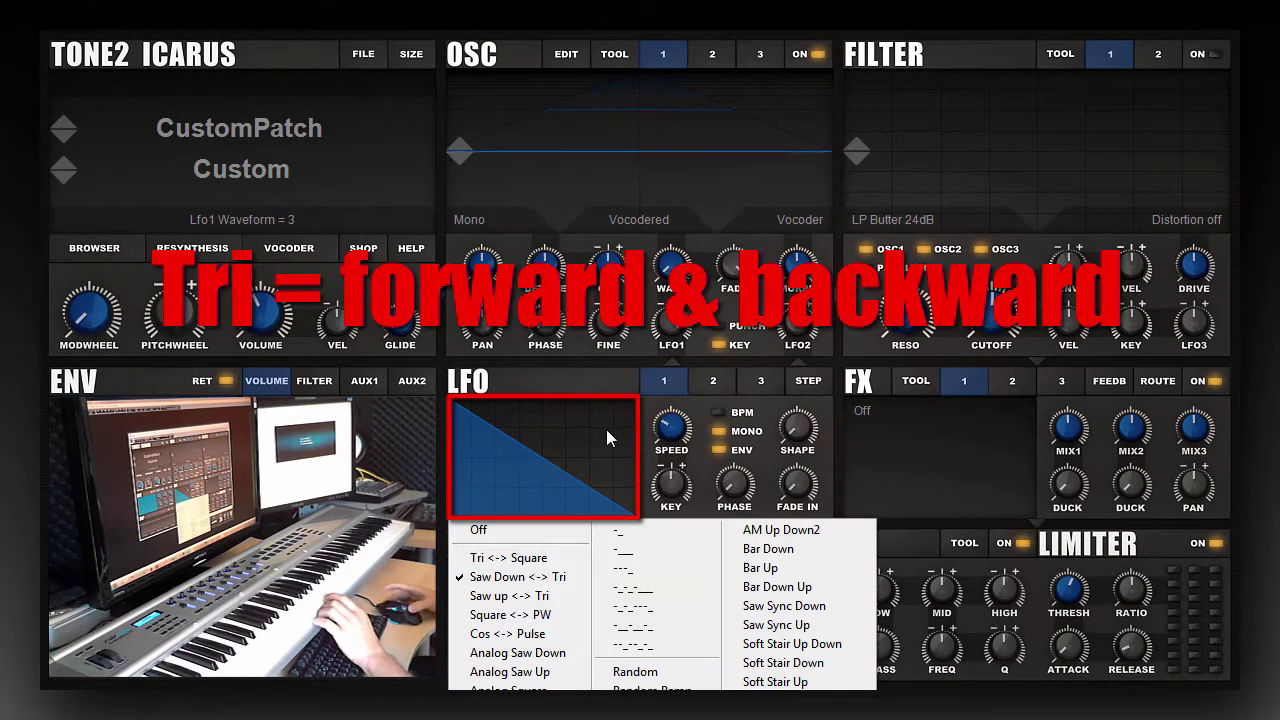
left_click(515, 558)
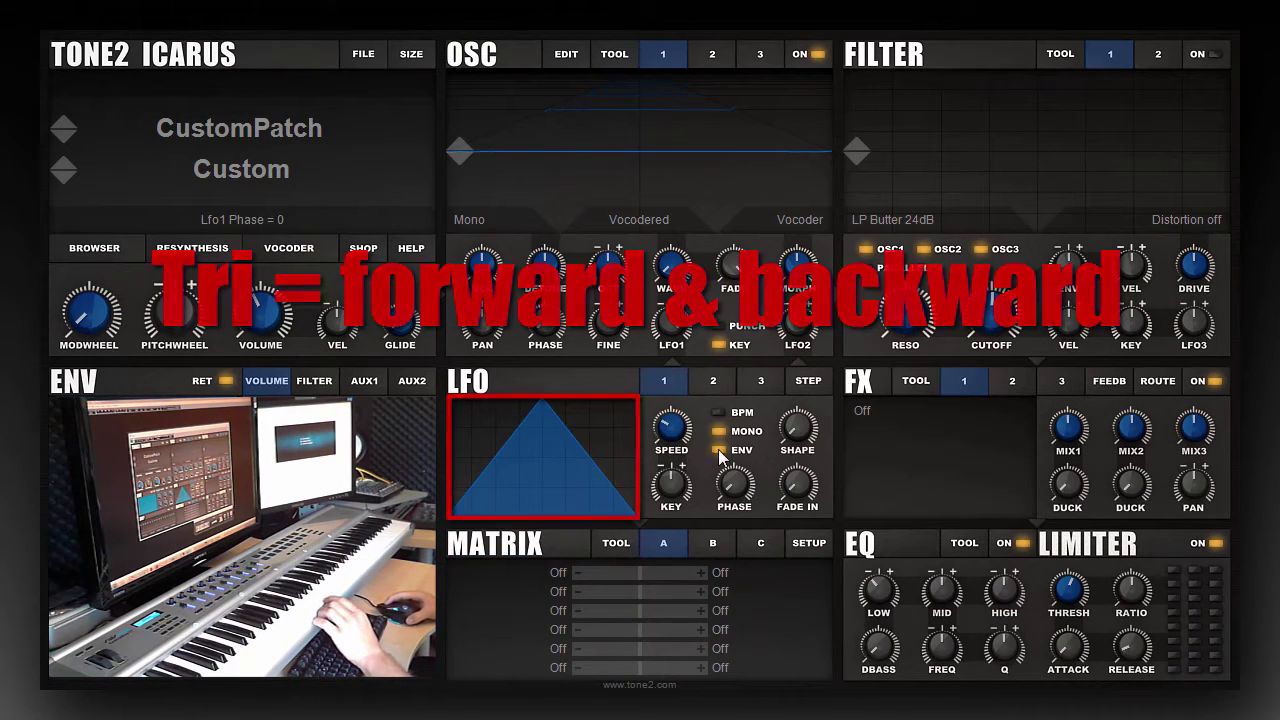
left_click(718, 449)
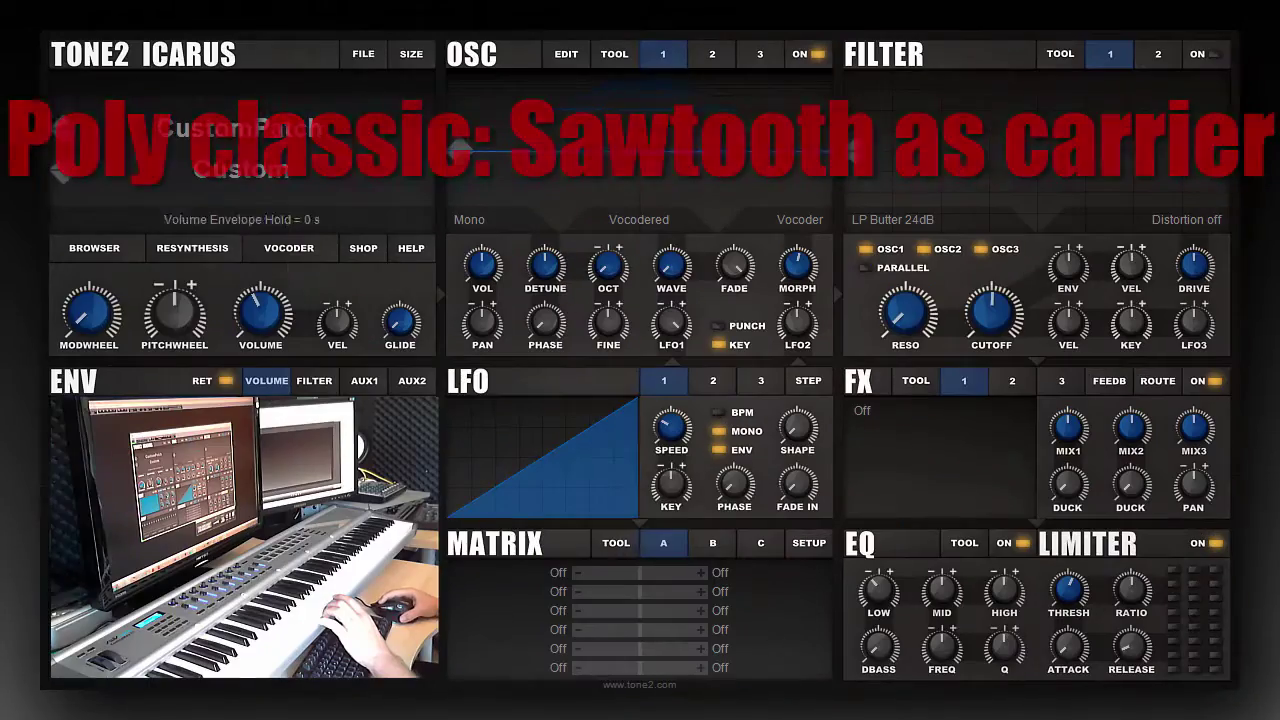
Step: Generate a fresh Vocoder Poly Classic patch with a sawtooth carrier from Tone2 synthesizers.wav
left_click(319, 250)
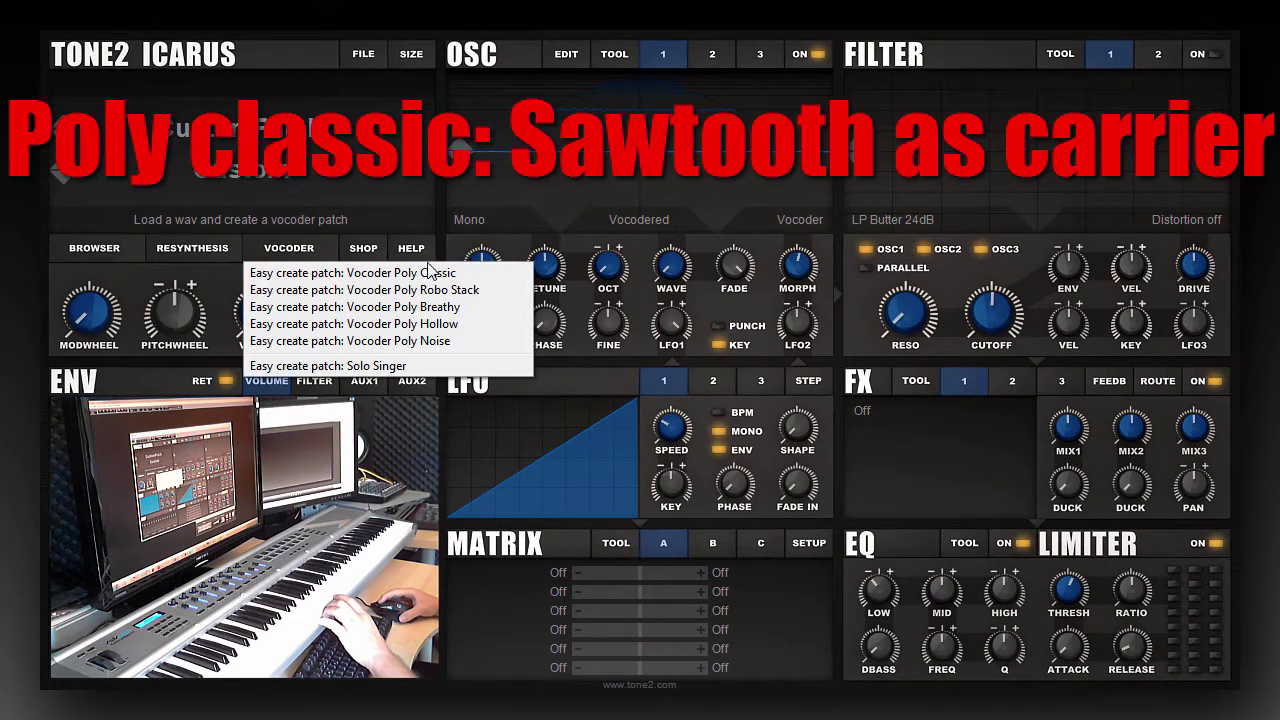
left_click(493, 273)
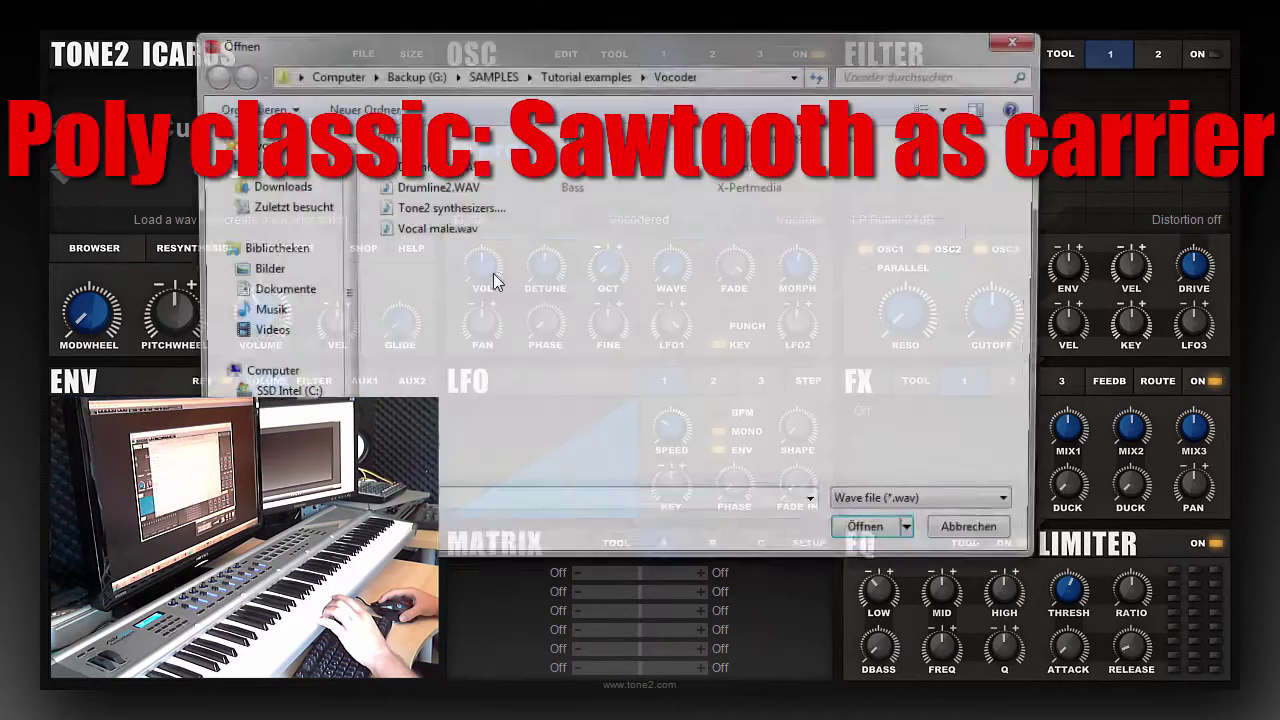
double_click(460, 206)
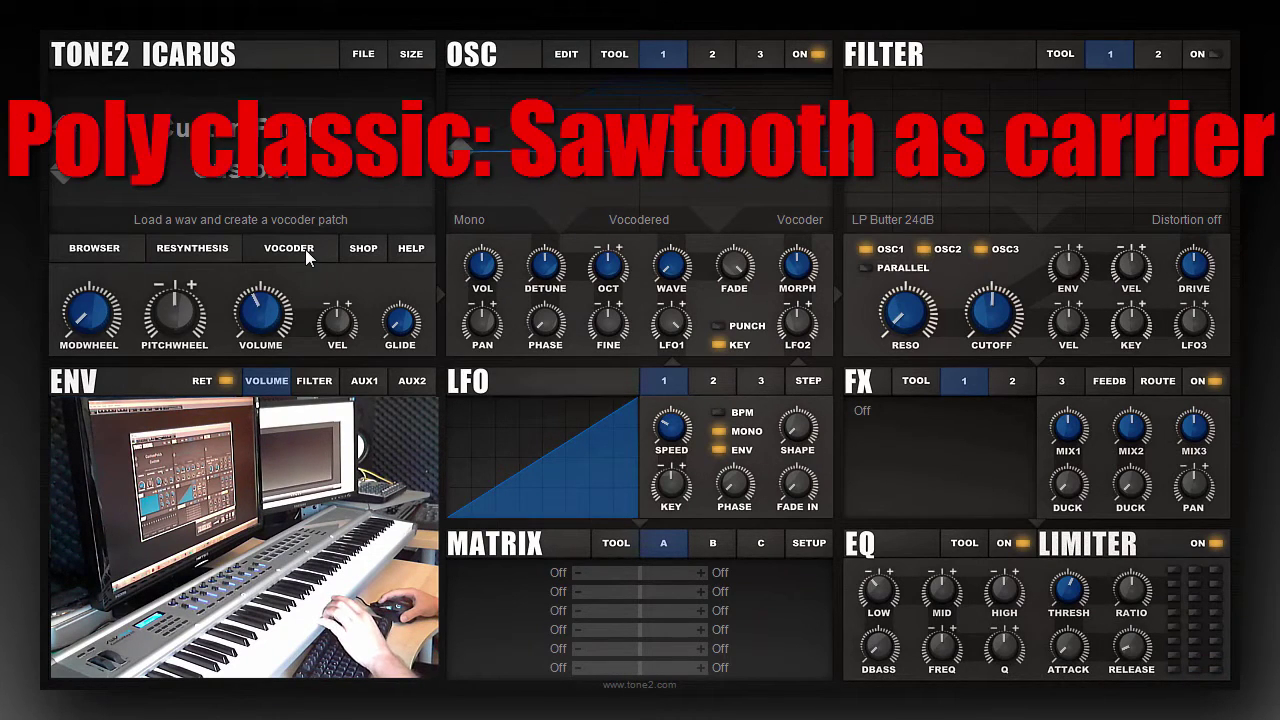
Step: Create a Vocoder Poly Robo Stack patch from Tone2 synthesizers.wav
left_click(305, 249)
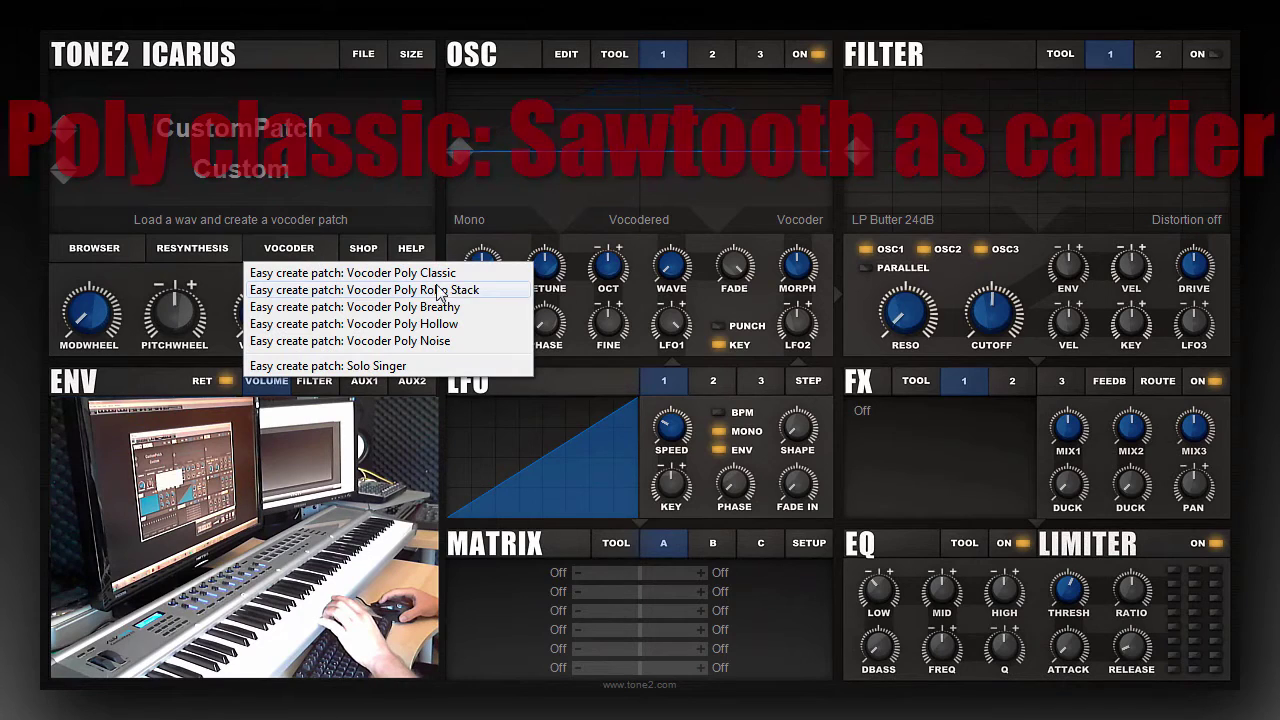
left_click(501, 290)
left_click(468, 208)
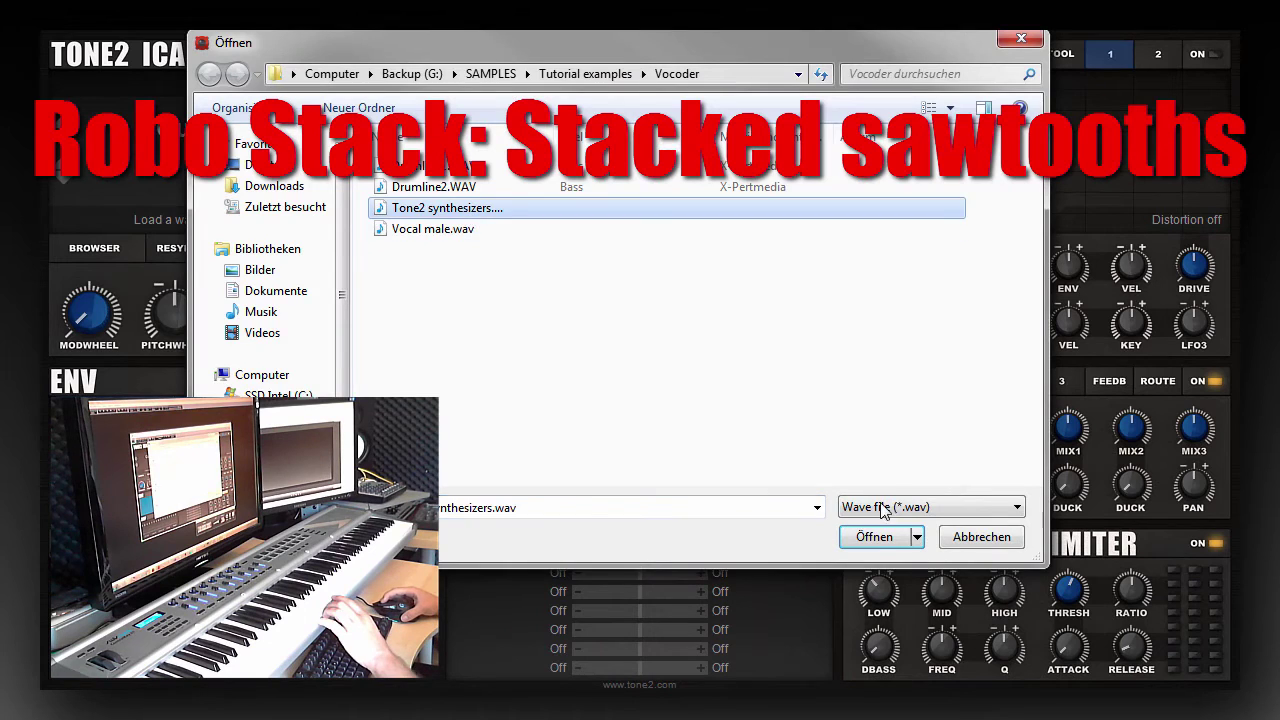
key("Return")
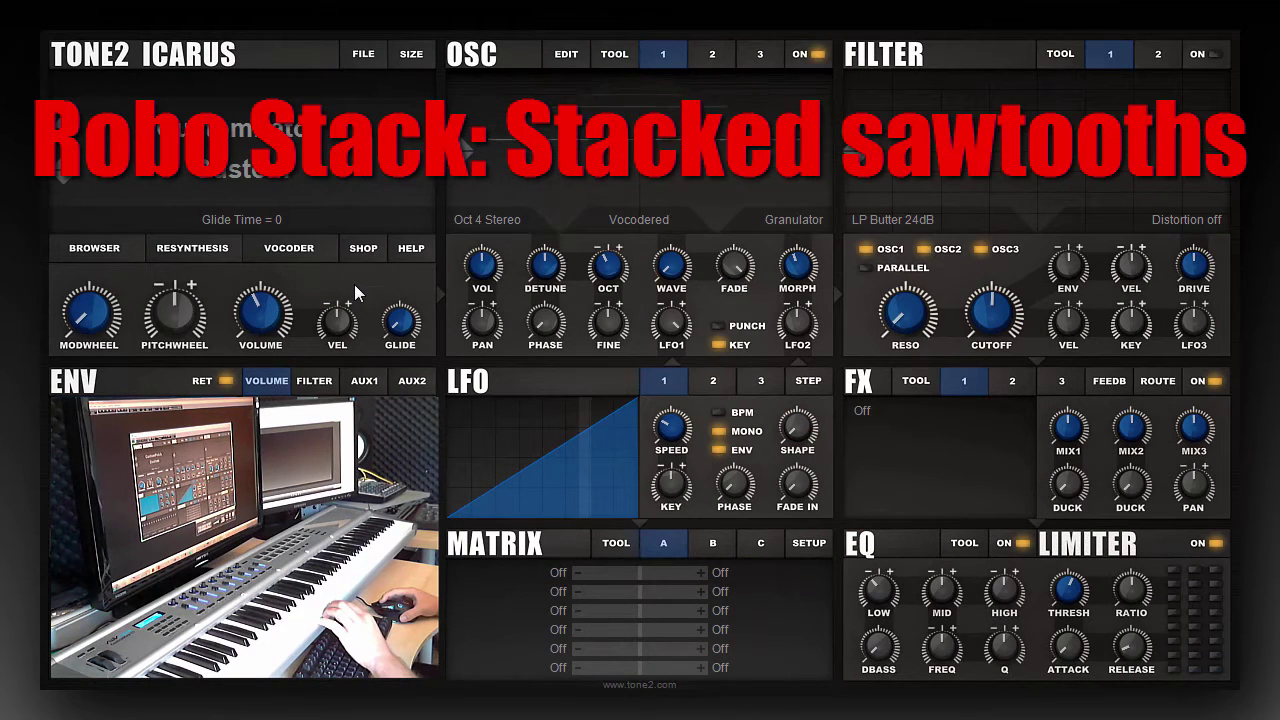
Step: Create a Vocoder Poly Breathy patch from Tone2 synthesizers.wav
left_click(299, 250)
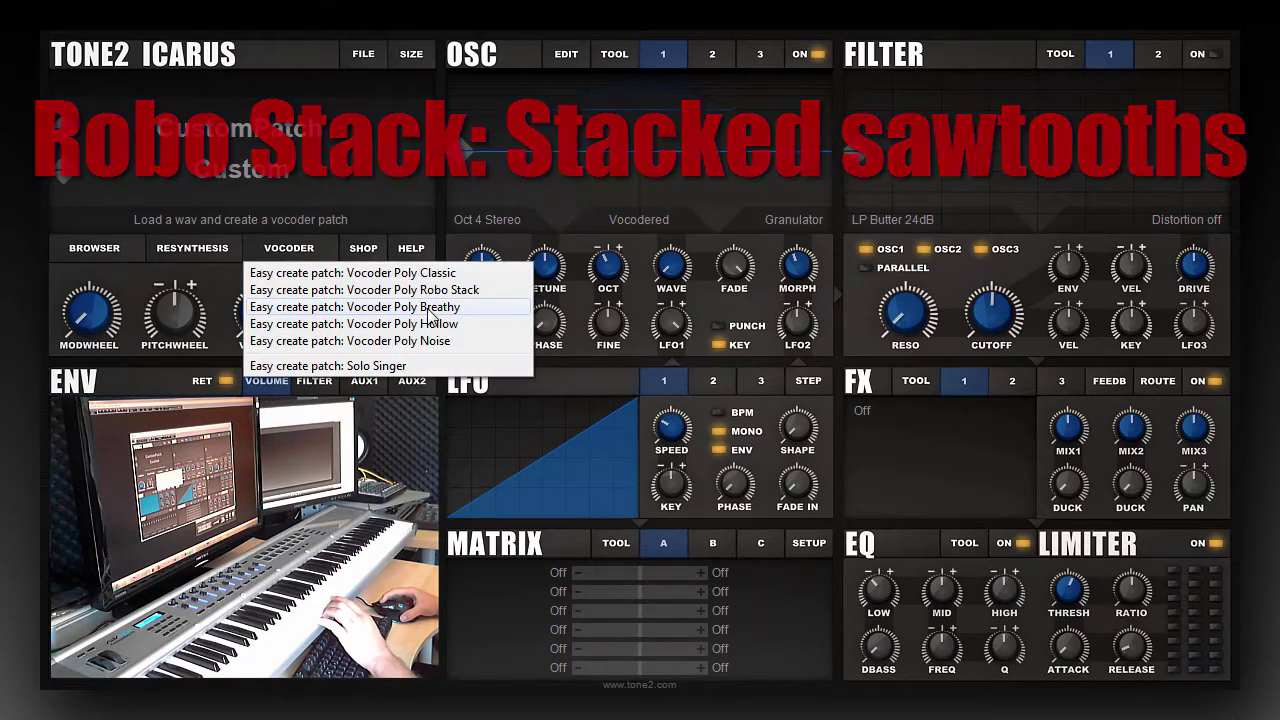
left_click(428, 309)
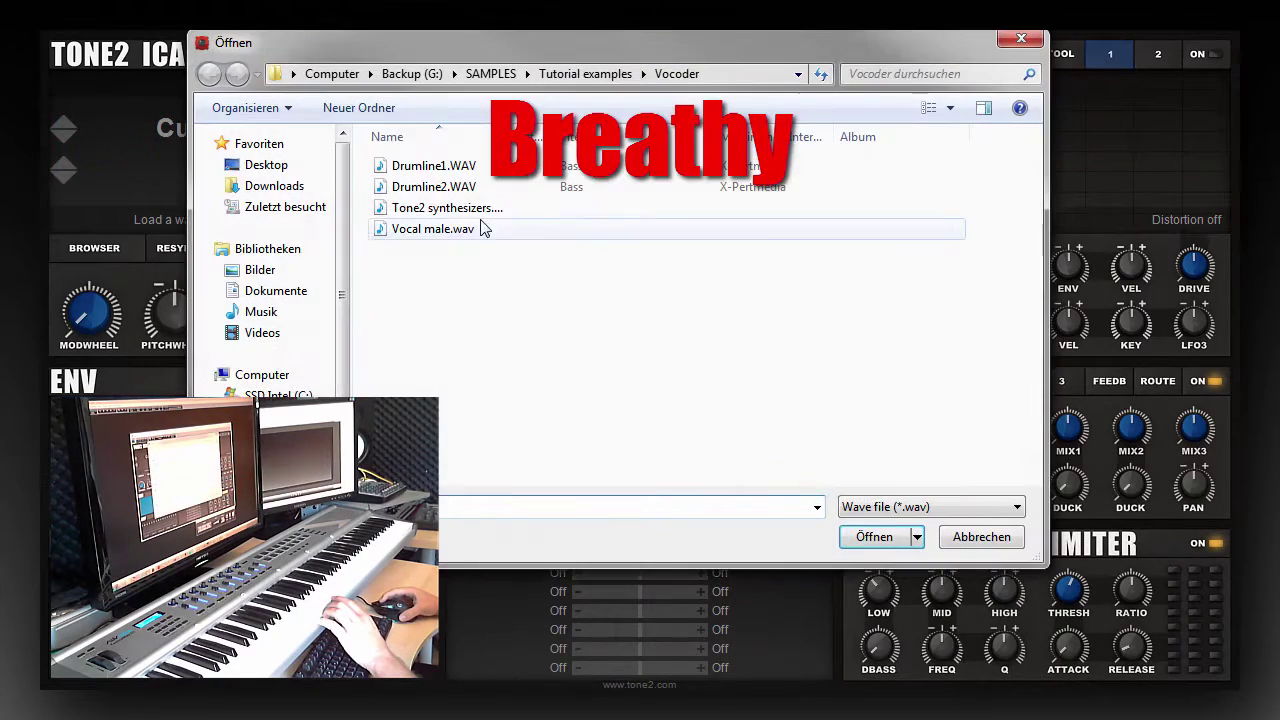
left_click(475, 212)
left_click(874, 537)
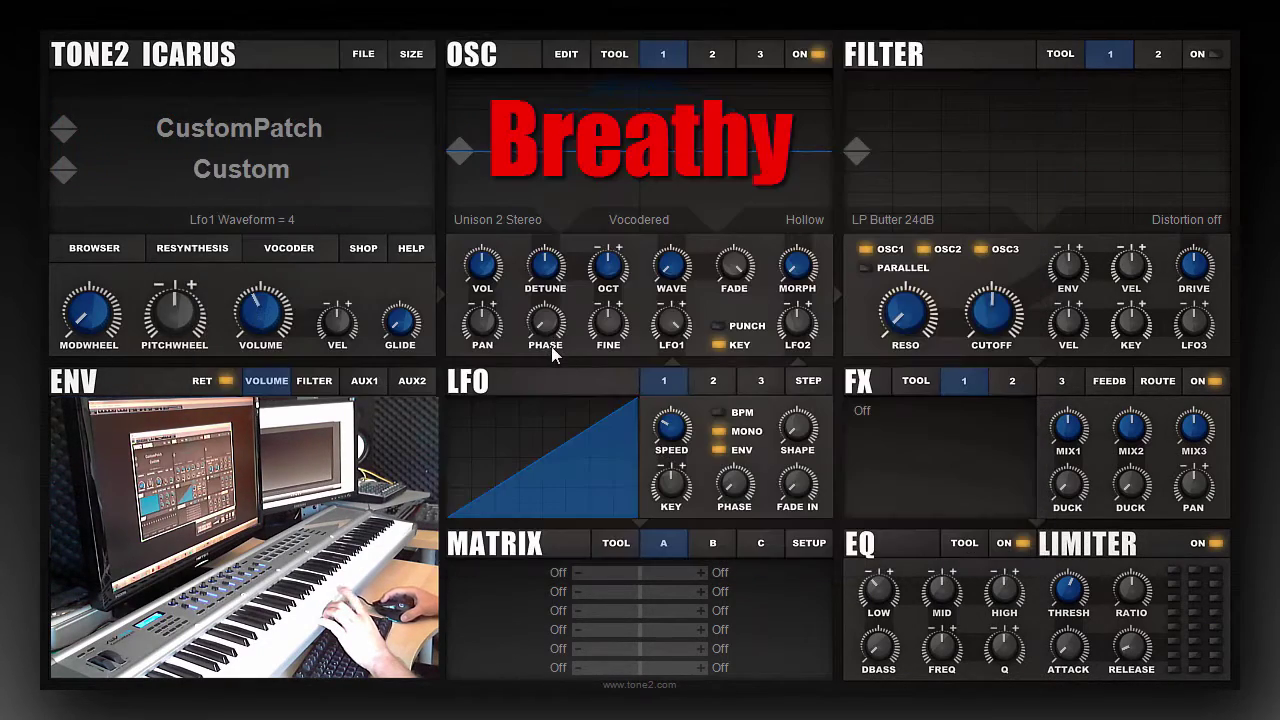
Step: Create a Vocoder Poly Hollow patch from Tone2 synthesizers.wav
left_click(313, 257)
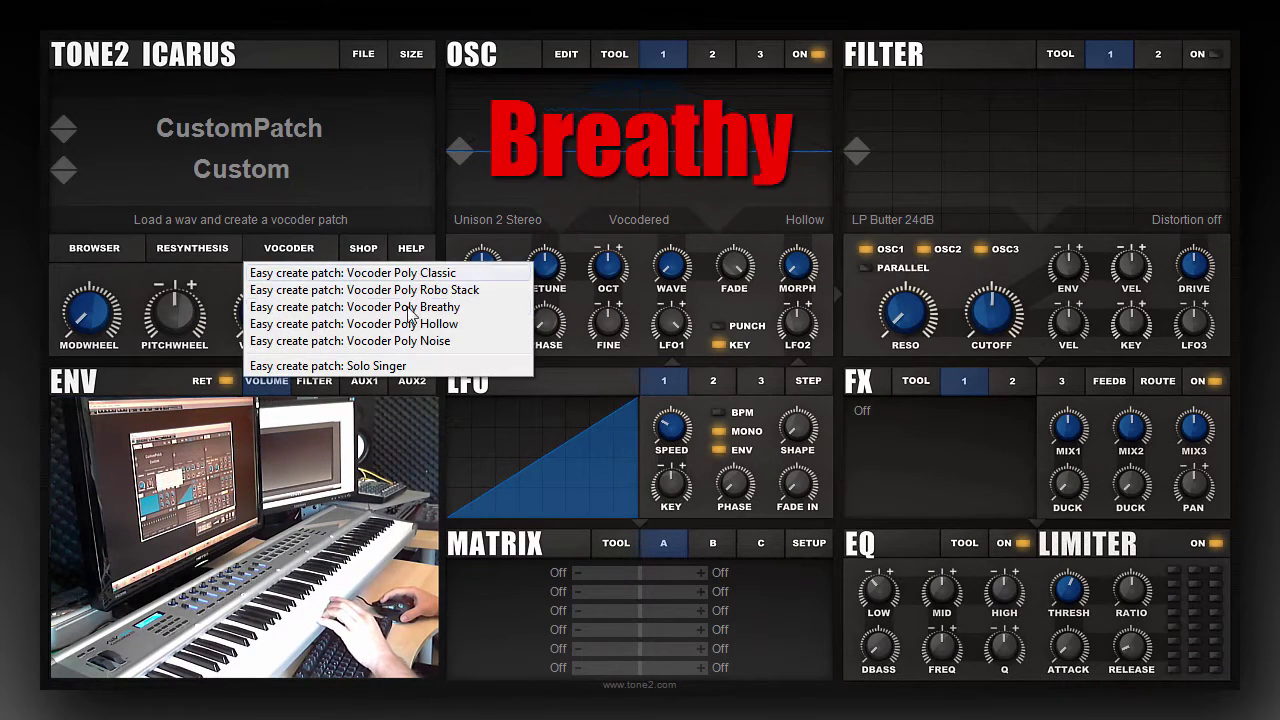
left_click(438, 326)
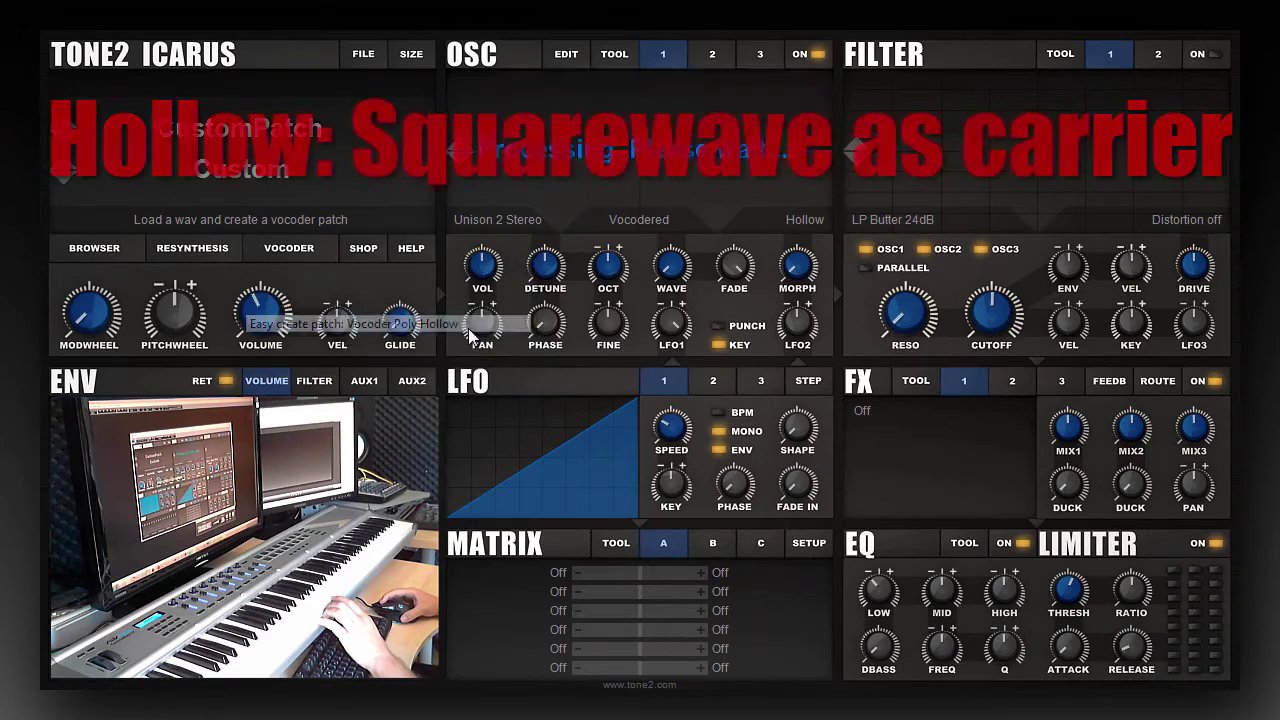
left_click(438, 221)
left_click(847, 537)
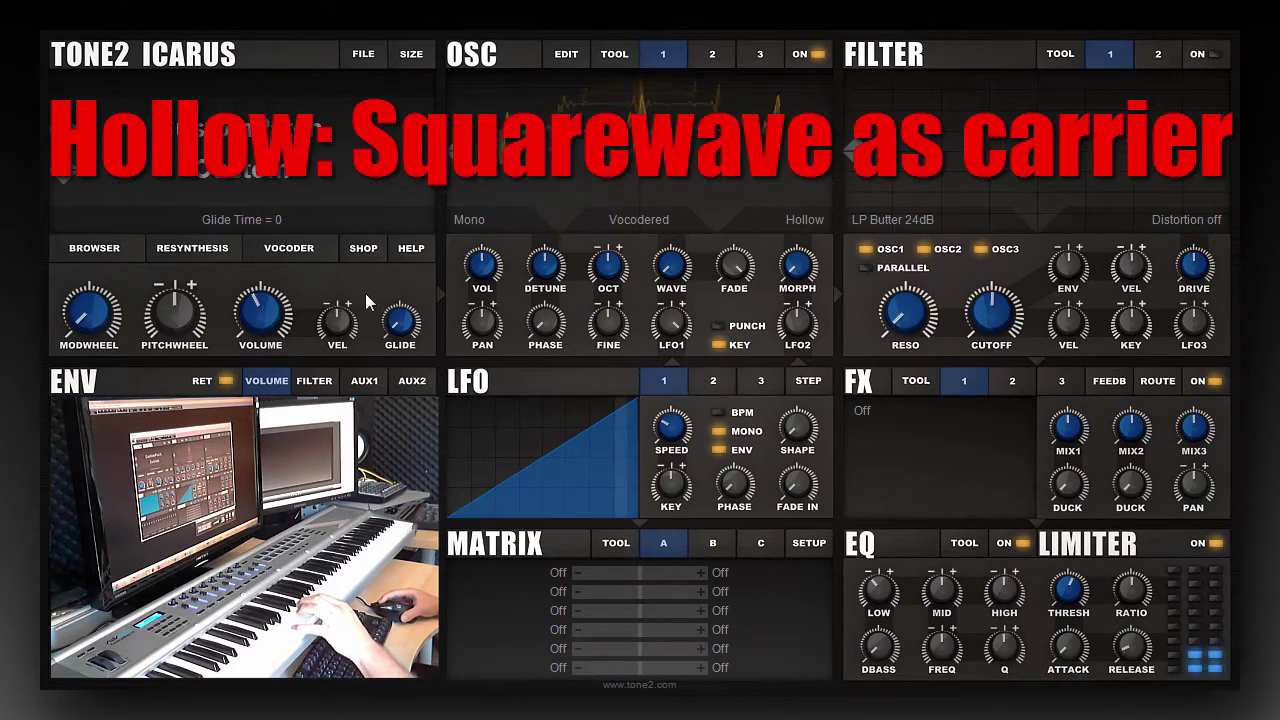
Step: Create a Vocoder Poly Noise patch from Tone2 synthesizers.wav
left_click(296, 250)
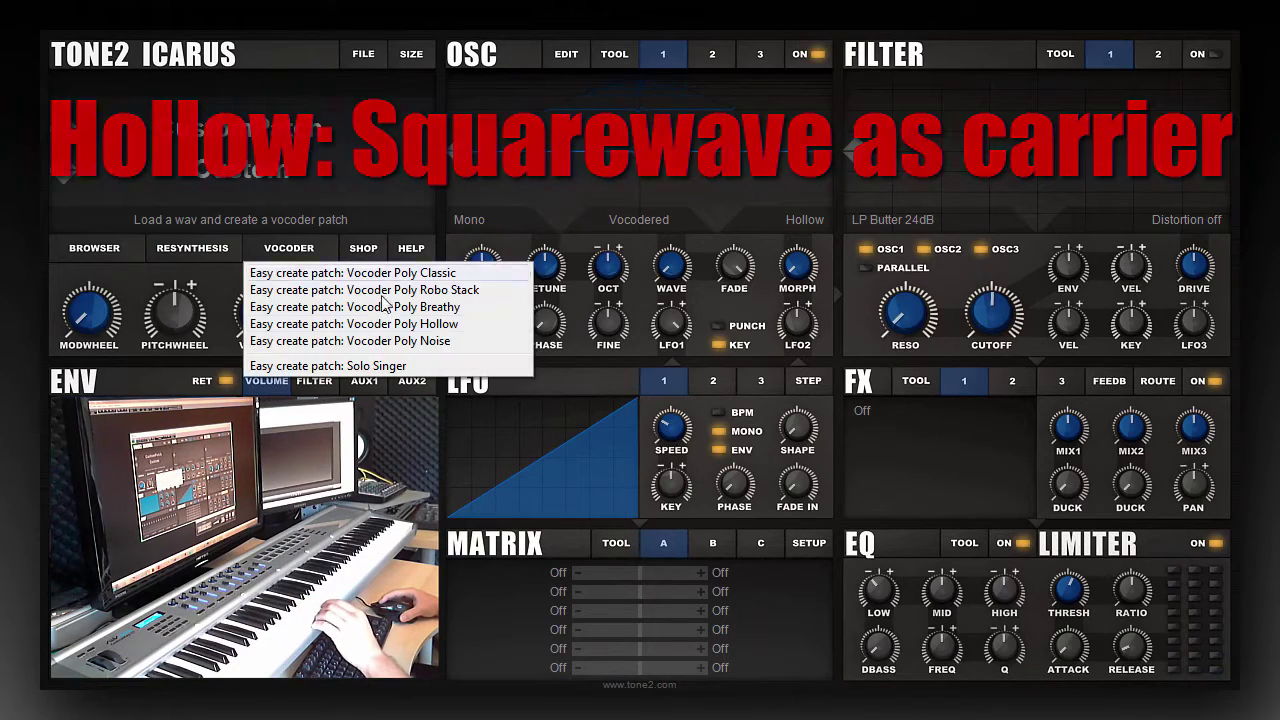
left_click(473, 338)
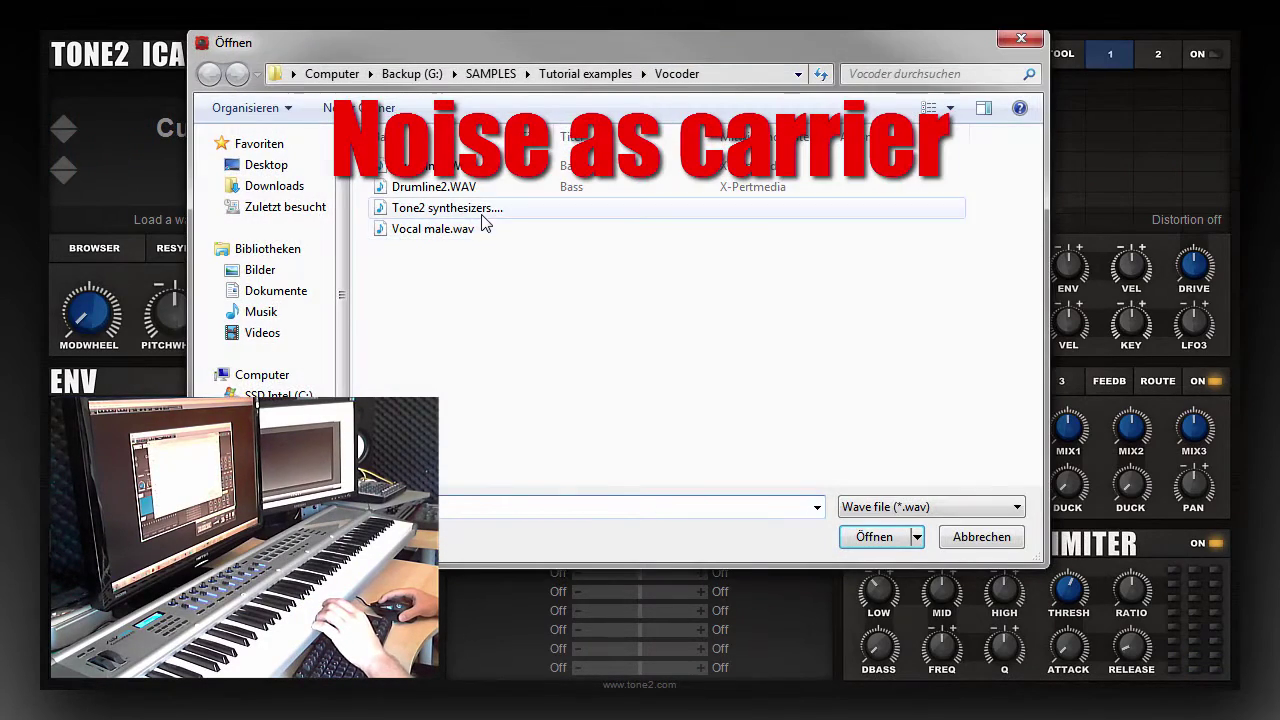
double_click(483, 212)
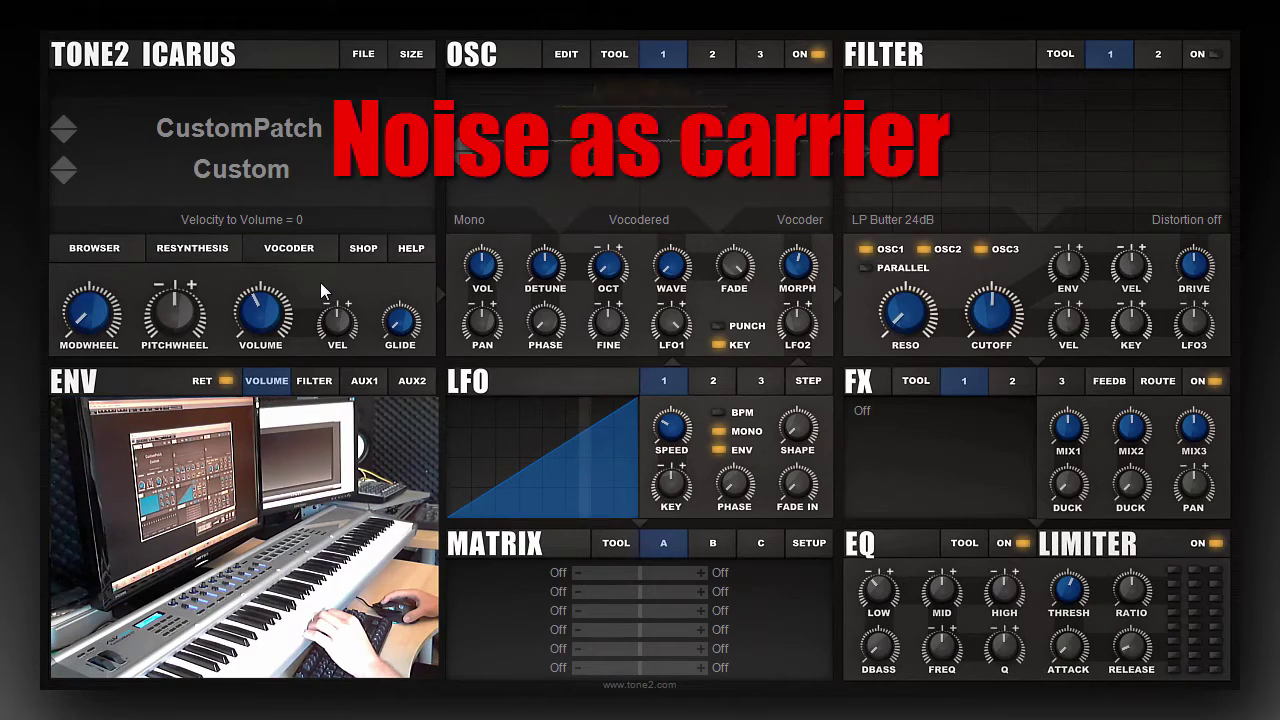
Step: Start creating a vocoder patch of the Solo Singer type for playing legato melodies
left_click(287, 250)
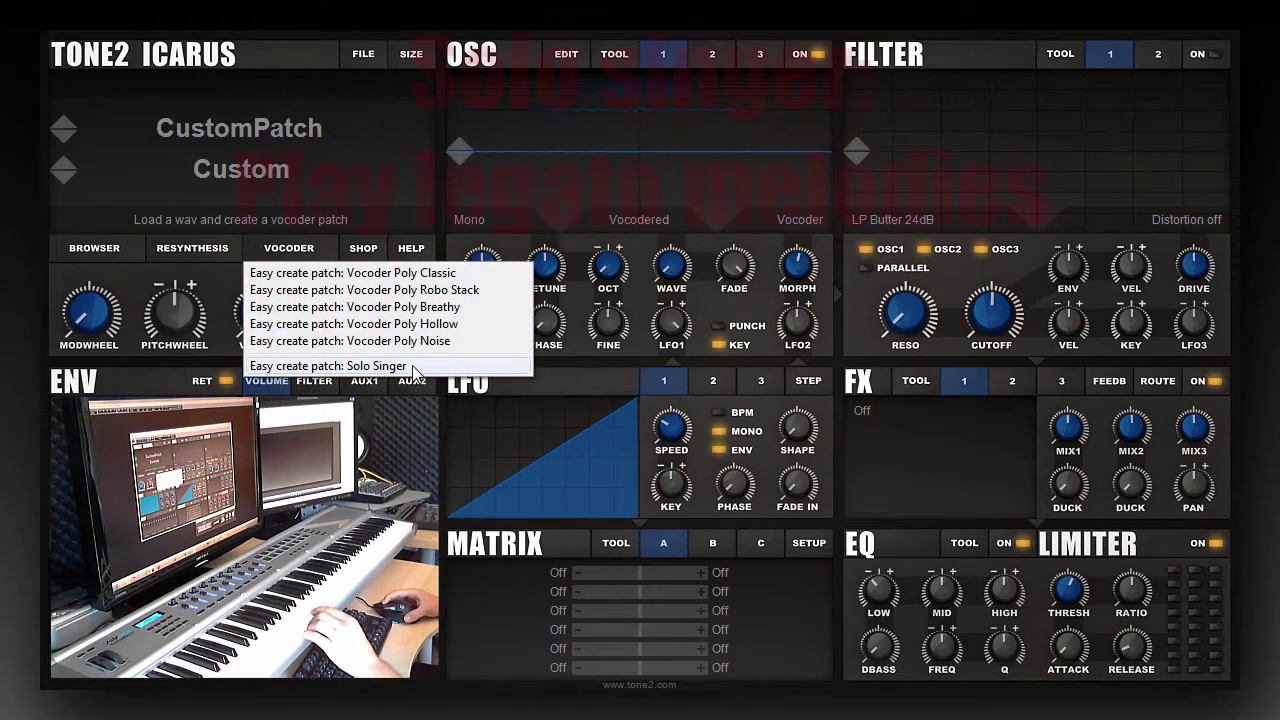
left_click(415, 367)
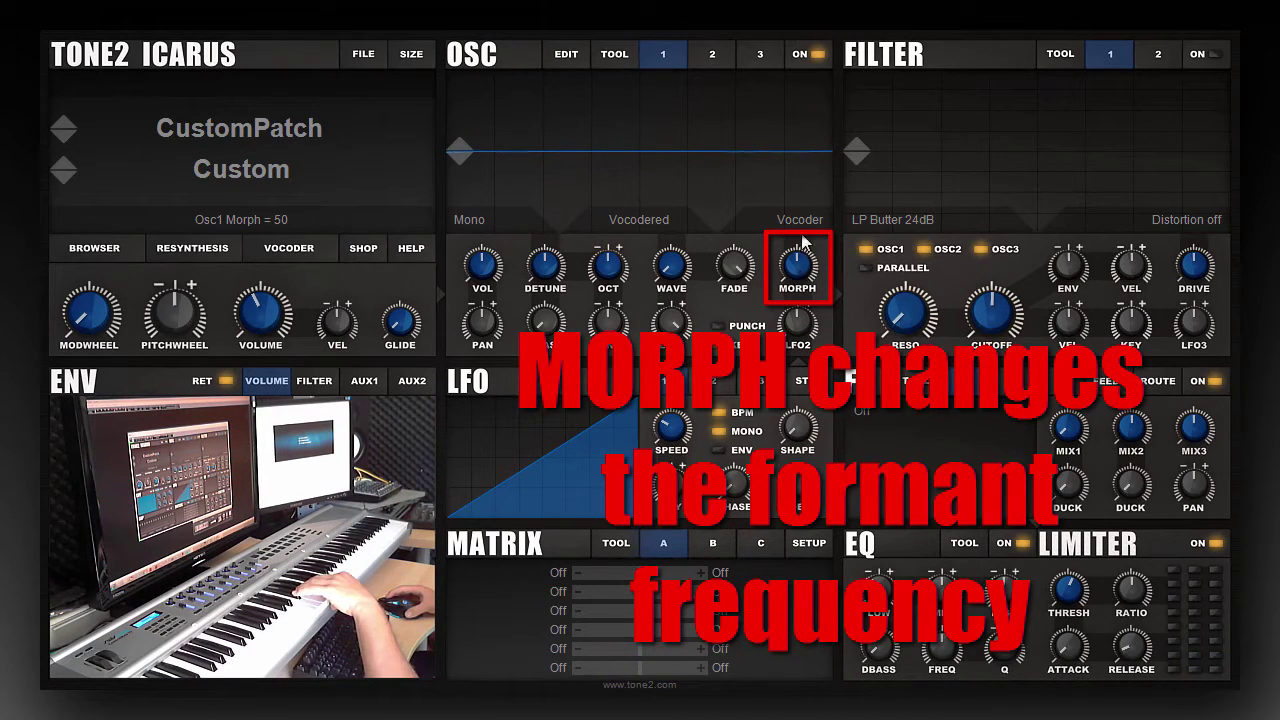
Step: Set oscillator 1's Morph amount to 55 to shift the formant frequency, keeping the Vocoder morph mode
left_click(806, 226)
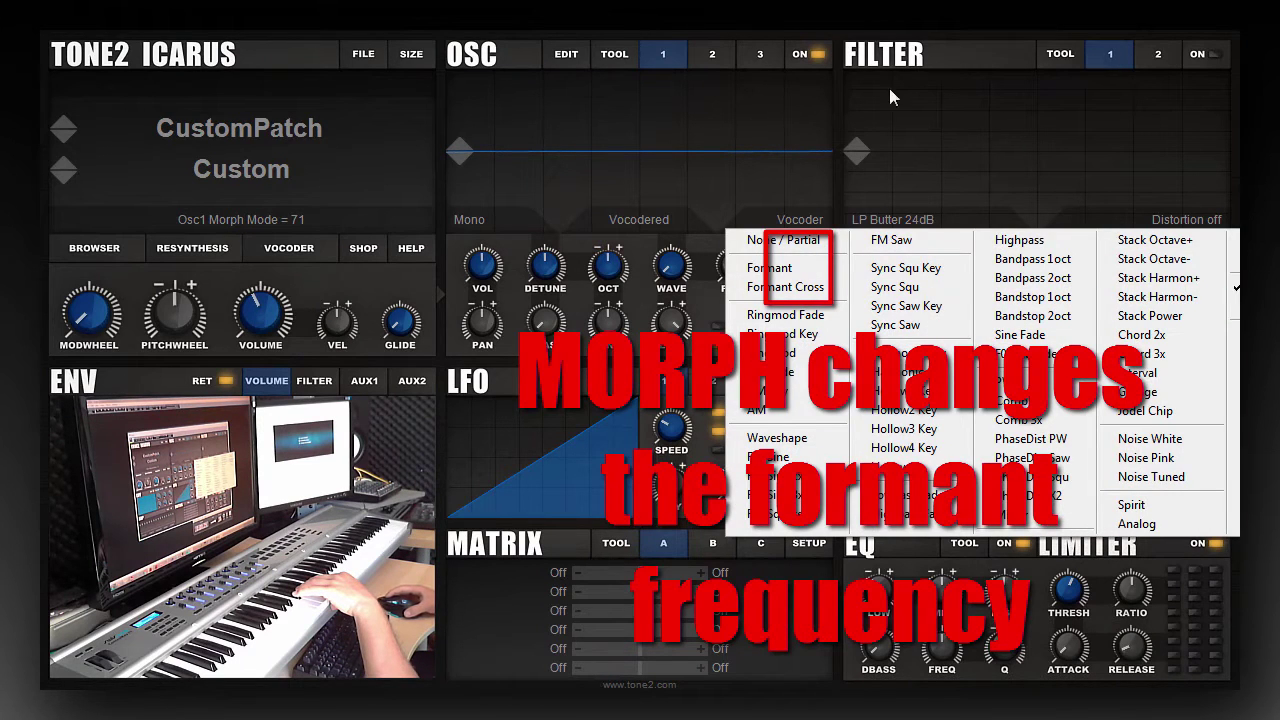
key("Escape")
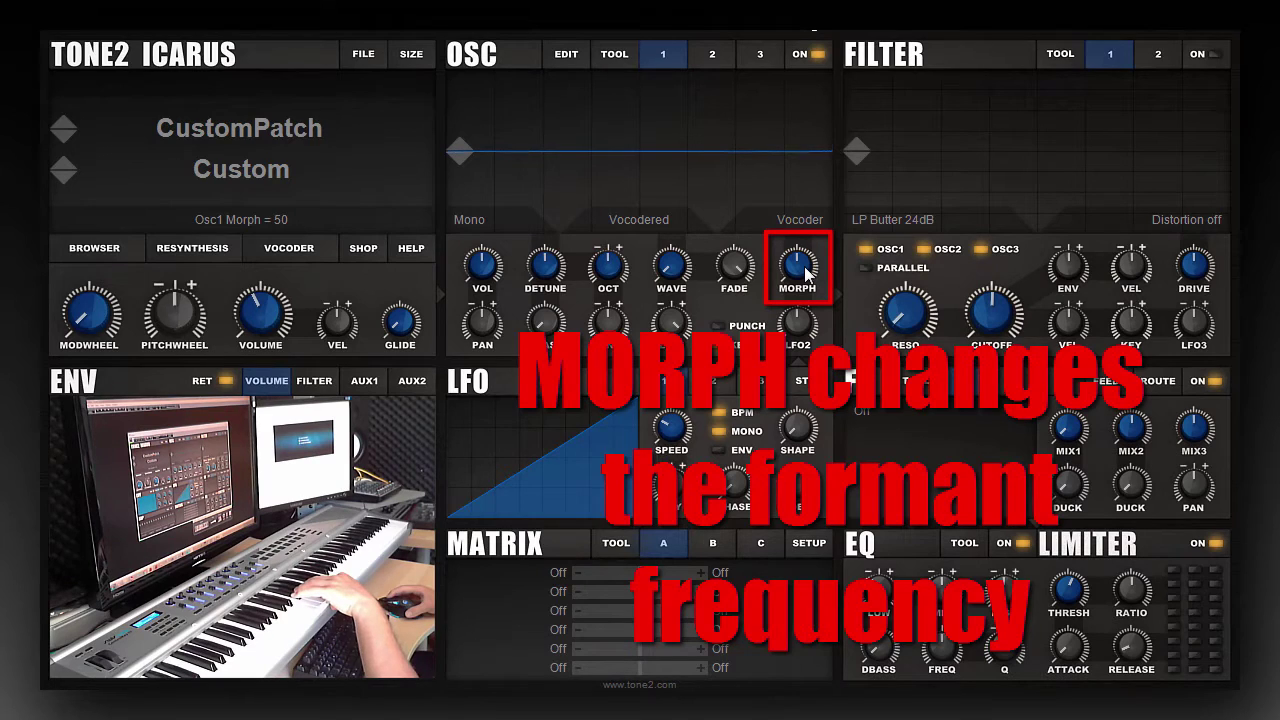
left_click_drag(808, 272, 873, 325)
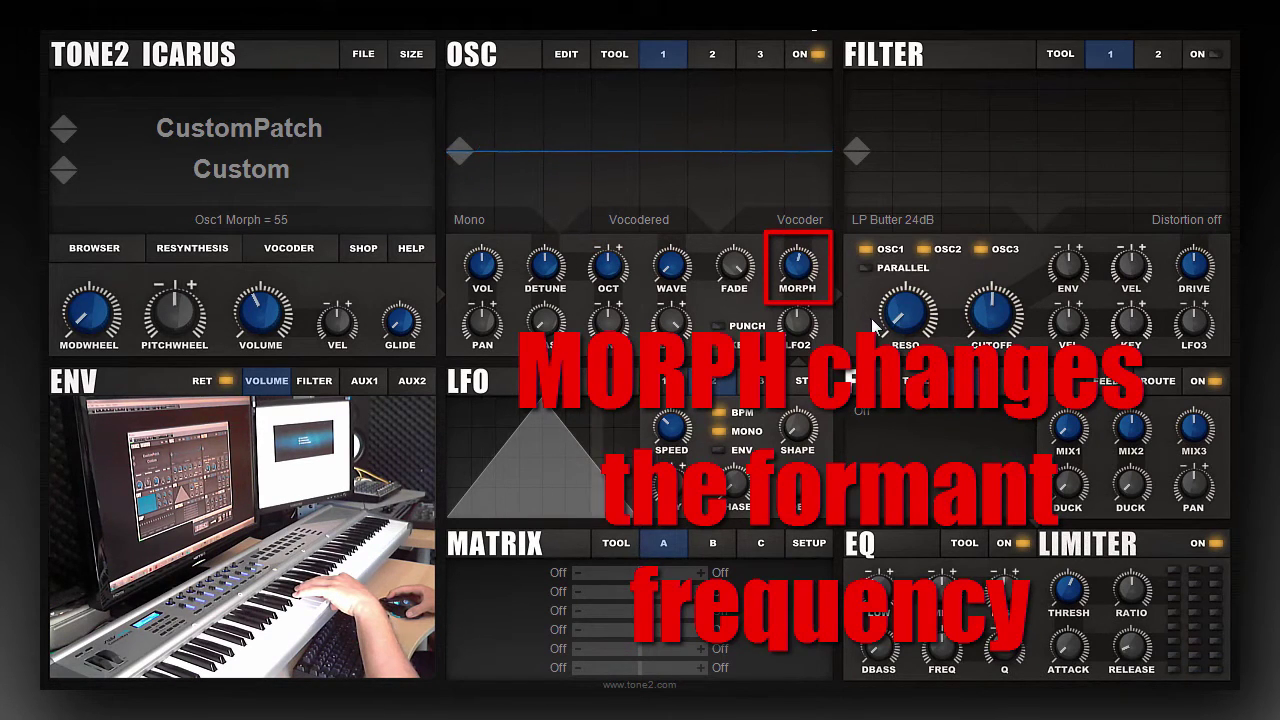
Step: Set oscillator 1's unison mode to HyperStereo 4
left_click(490, 221)
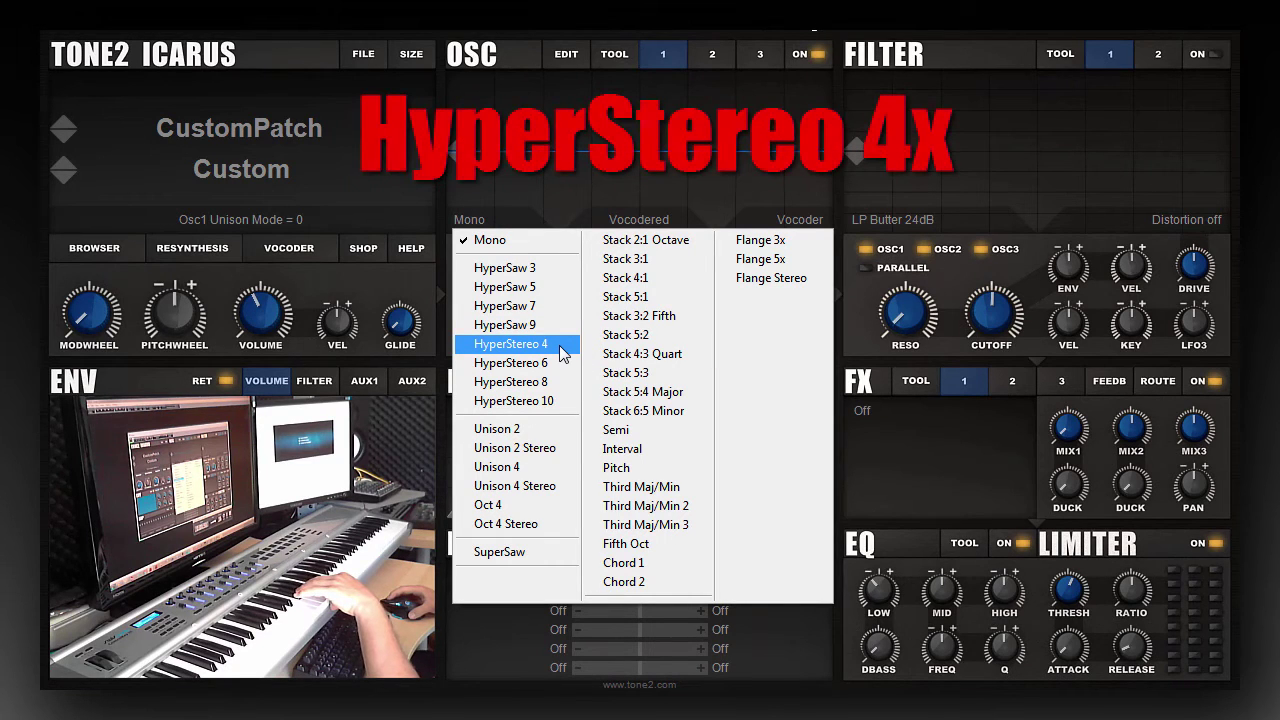
left_click(510, 344)
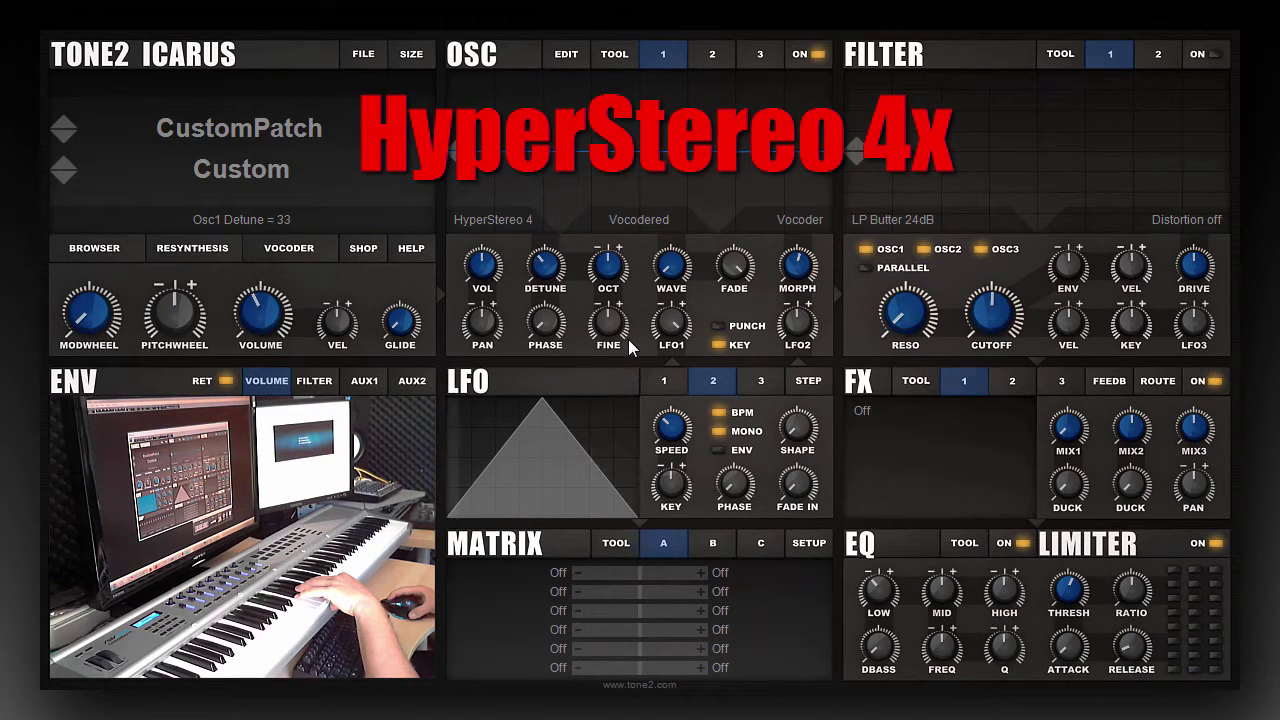
Step: Try the Oct 4 Stereo, Third Maj/Min 3 and Fifth Oct unison modes one after another on oscillator 1
left_click(496, 222)
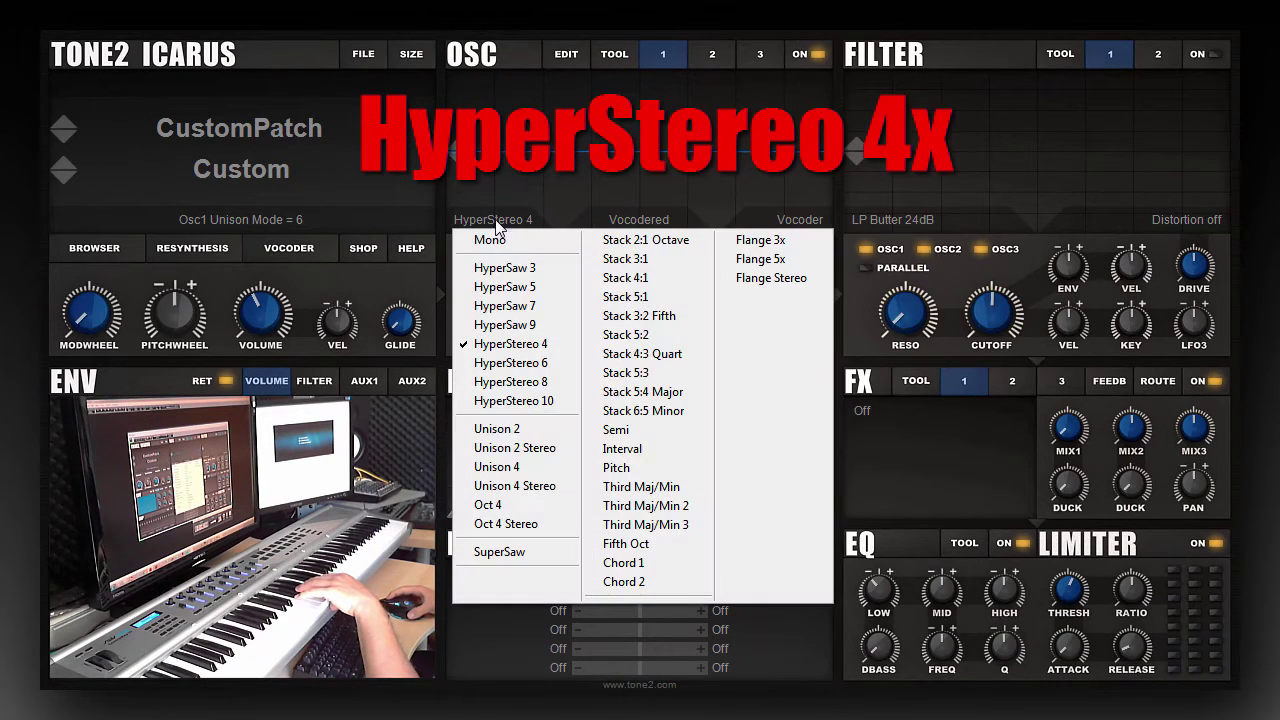
left_click(568, 524)
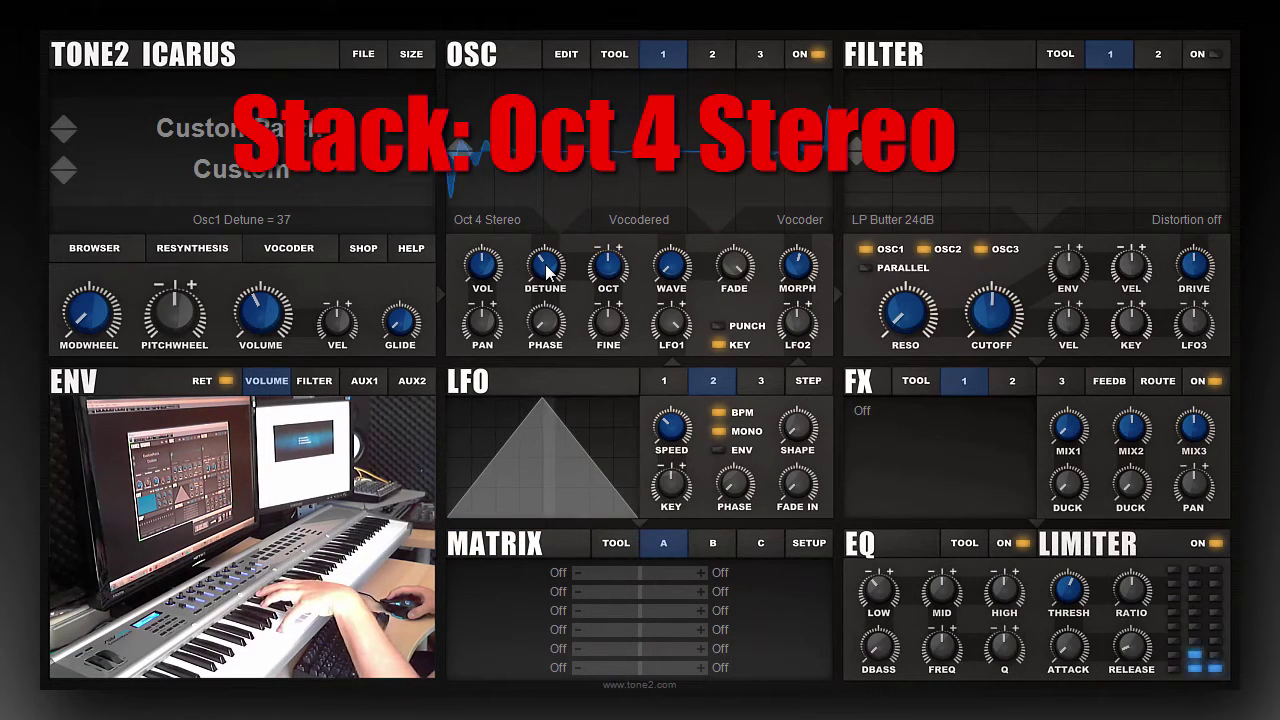
left_click(500, 220)
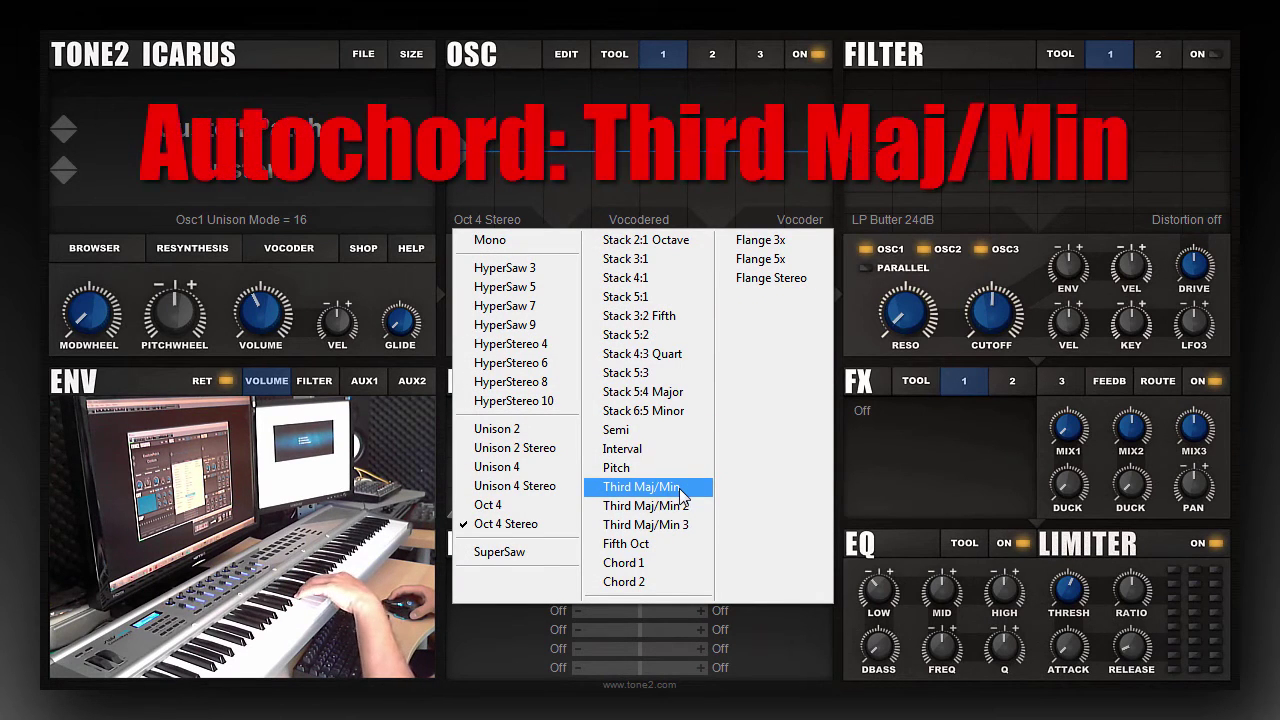
left_click(687, 525)
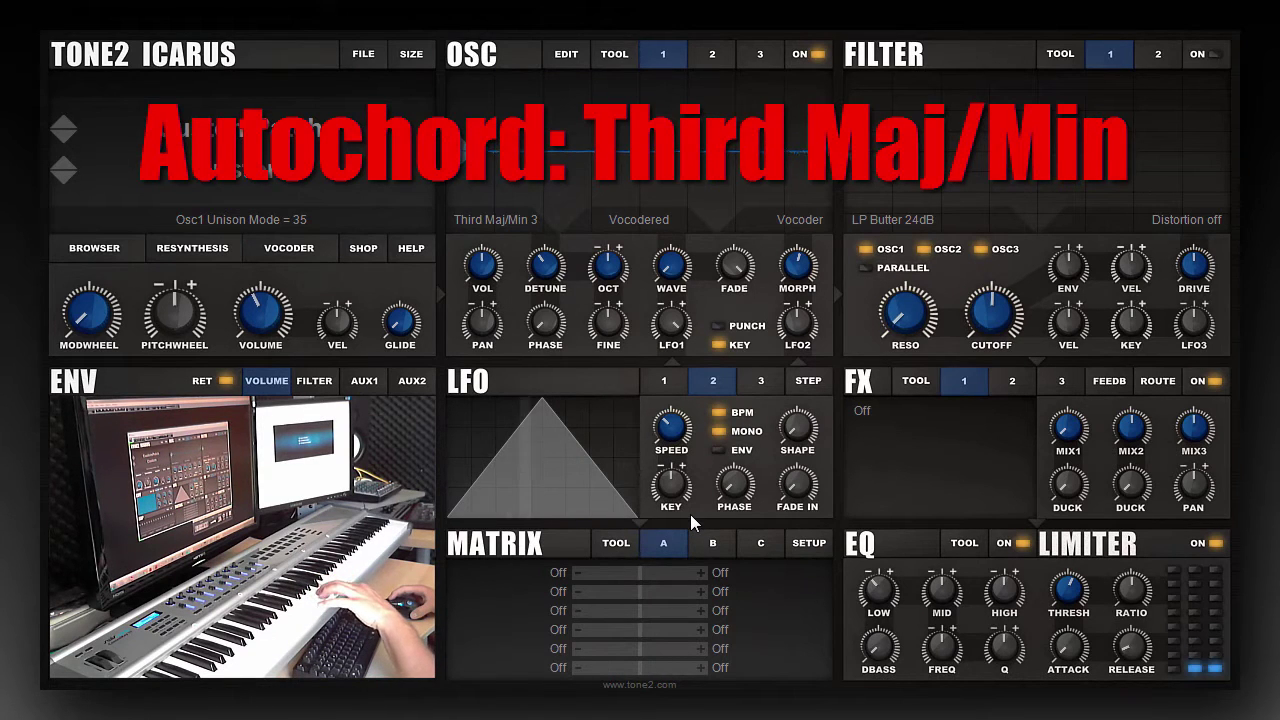
left_click(466, 218)
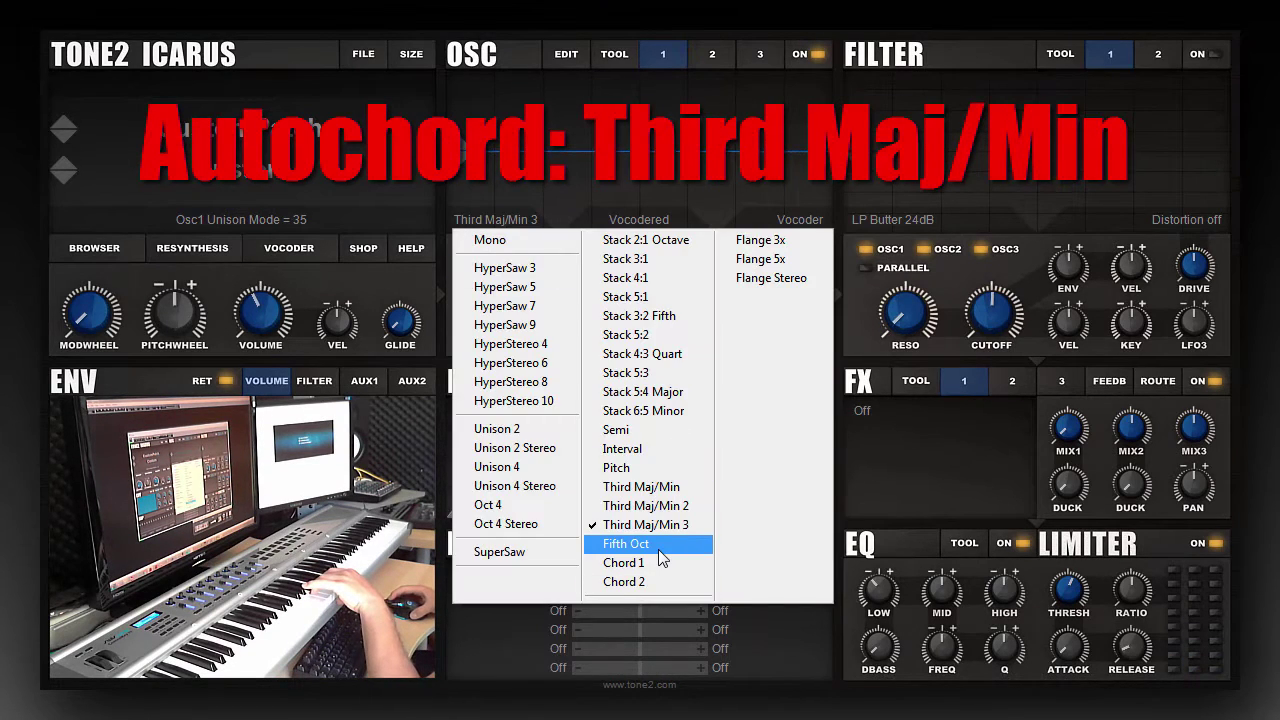
left_click(658, 547)
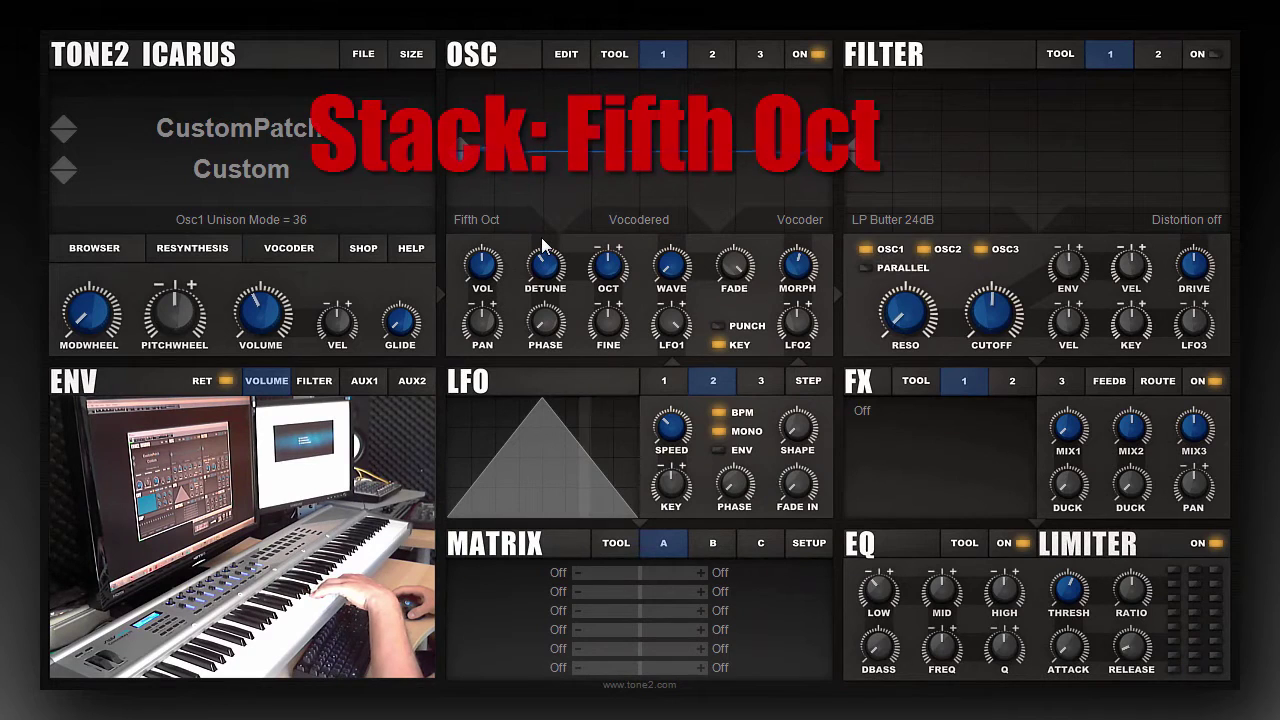
Step: Return oscillator 1's unison mode to HyperStereo 4
left_click(492, 221)
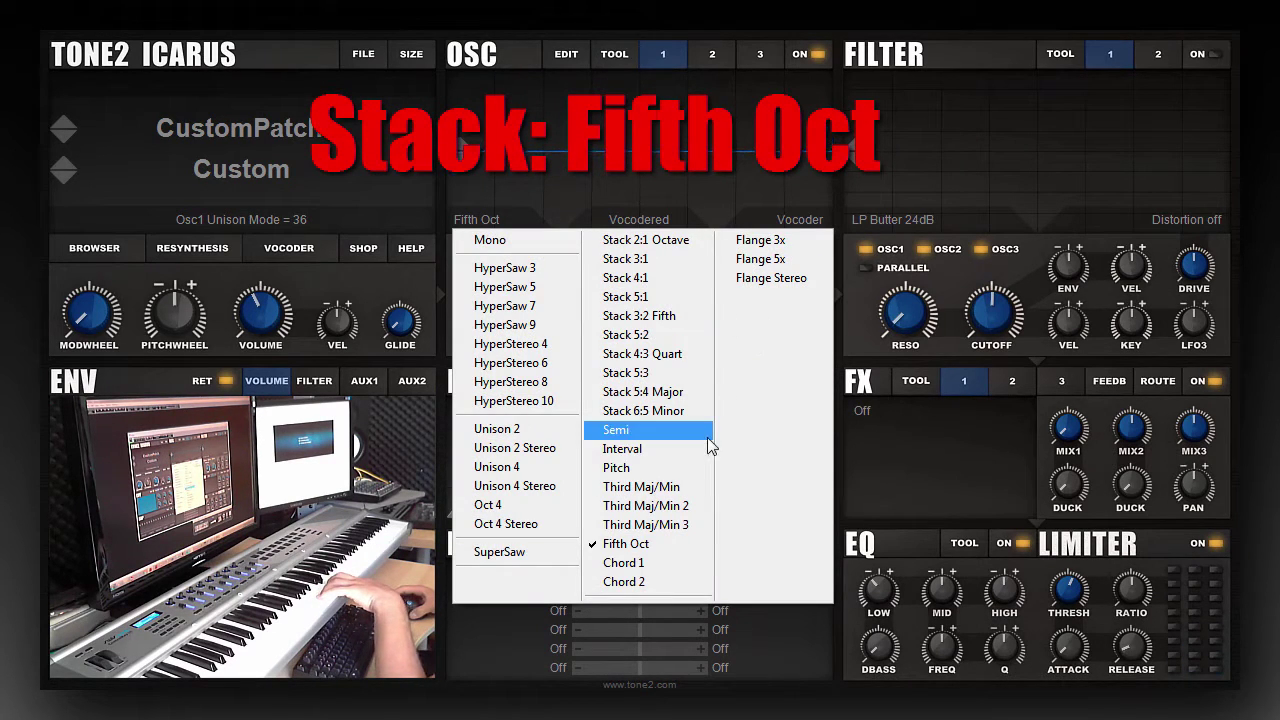
left_click(492, 221)
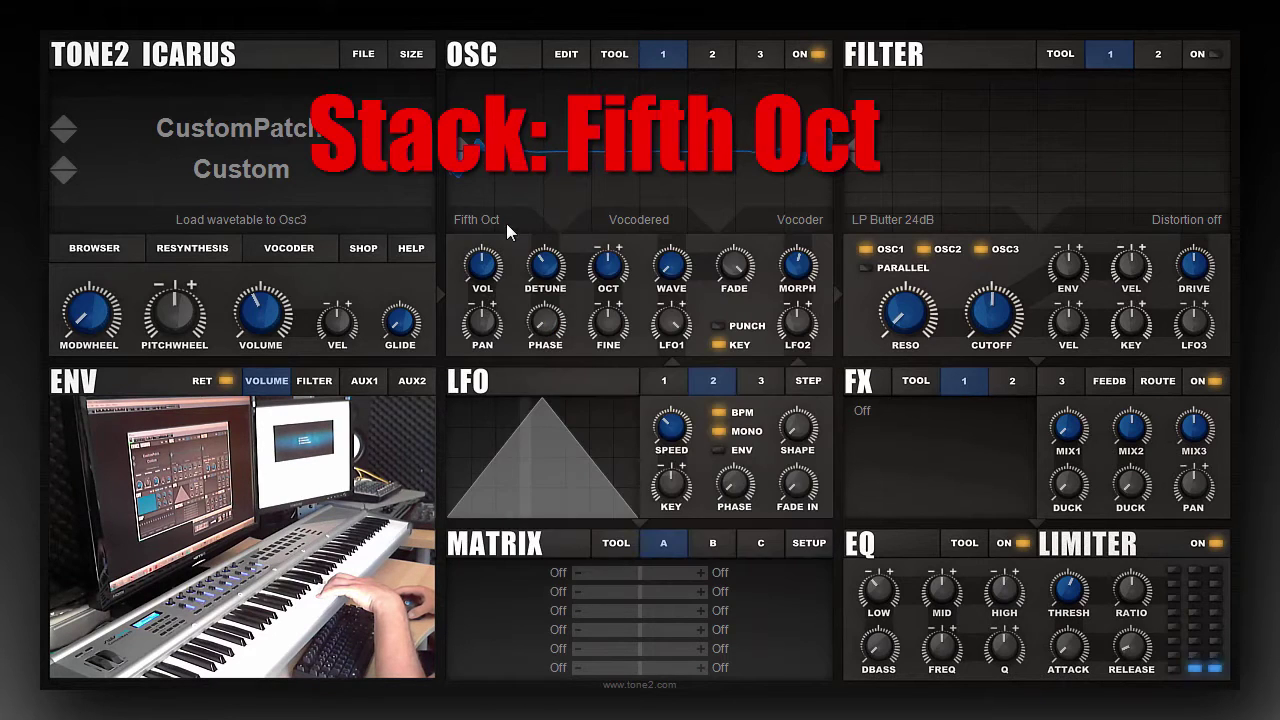
left_click(492, 221)
left_click(546, 350)
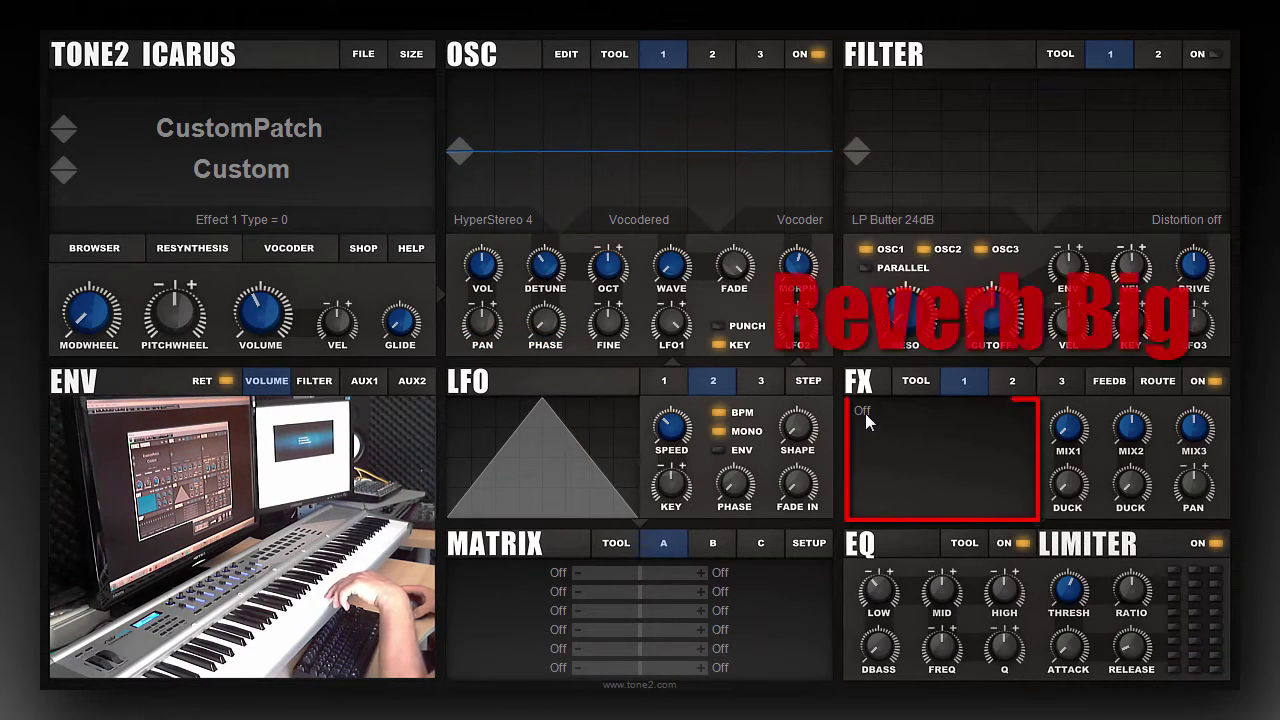
Step: Try Reverb Big as the effect 1 type and replace it with Delay Fat
left_click(865, 413)
left_click(928, 482)
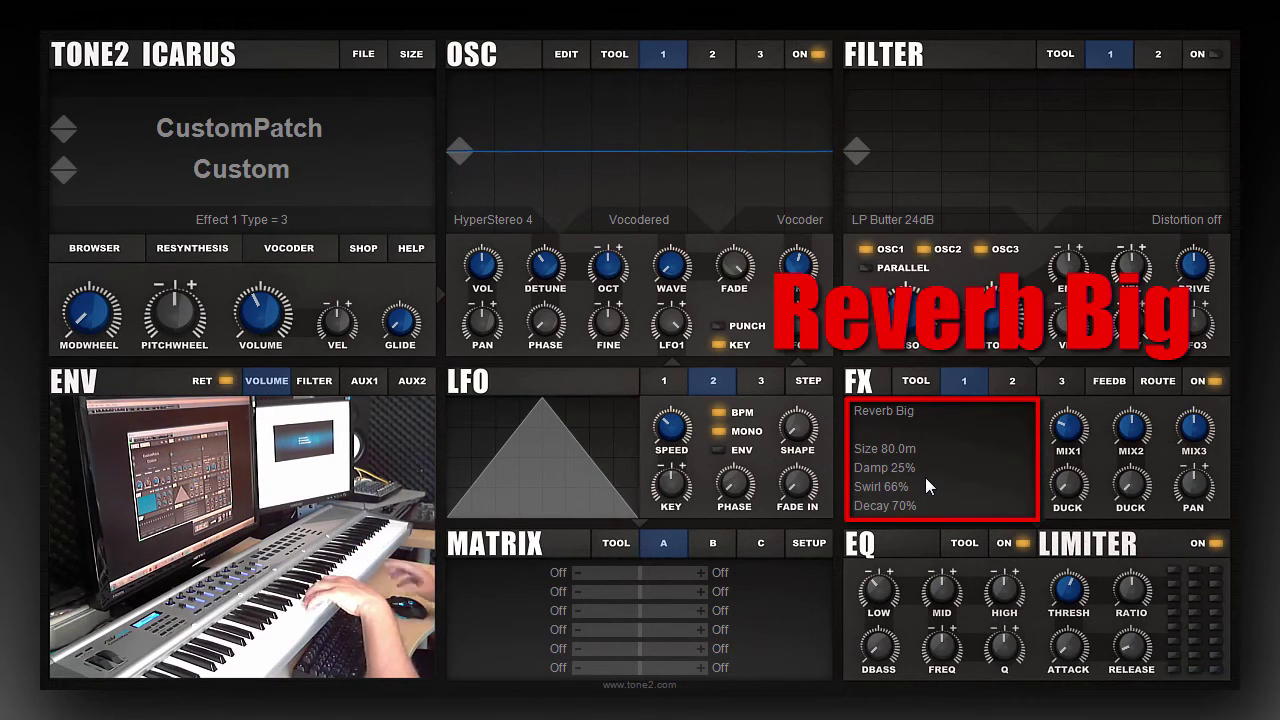
left_click(940, 416)
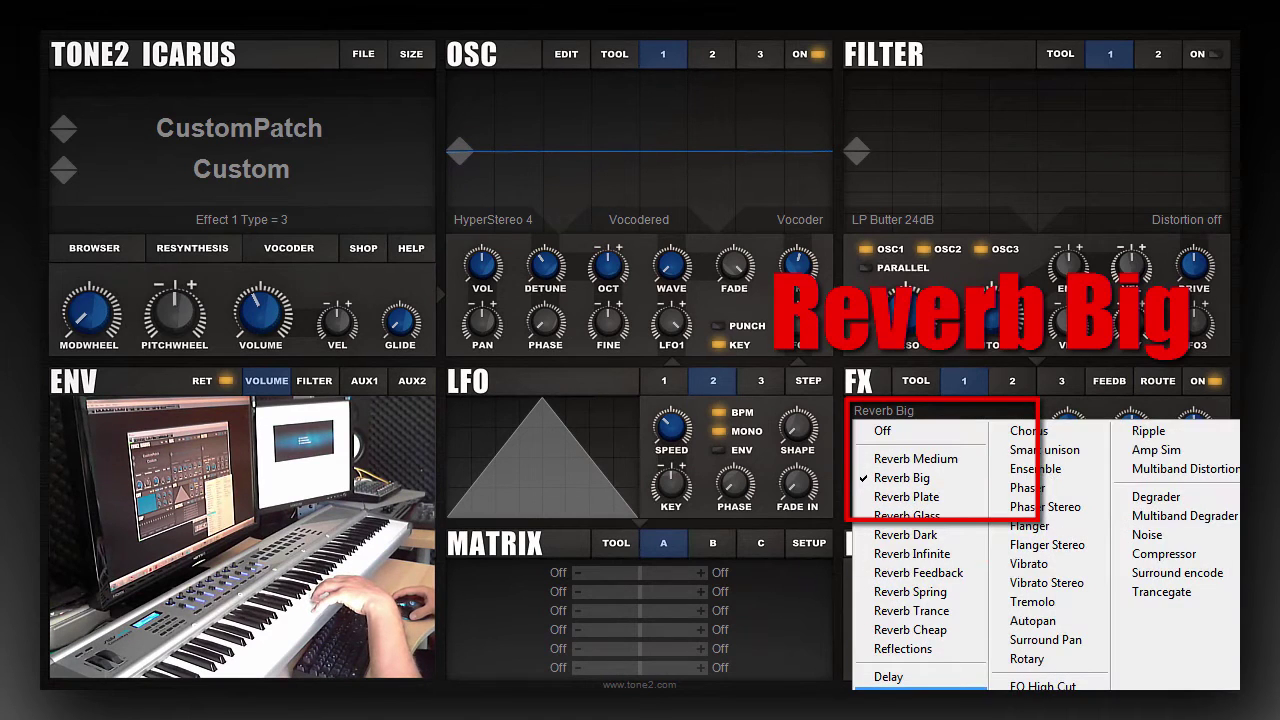
left_click(915, 686)
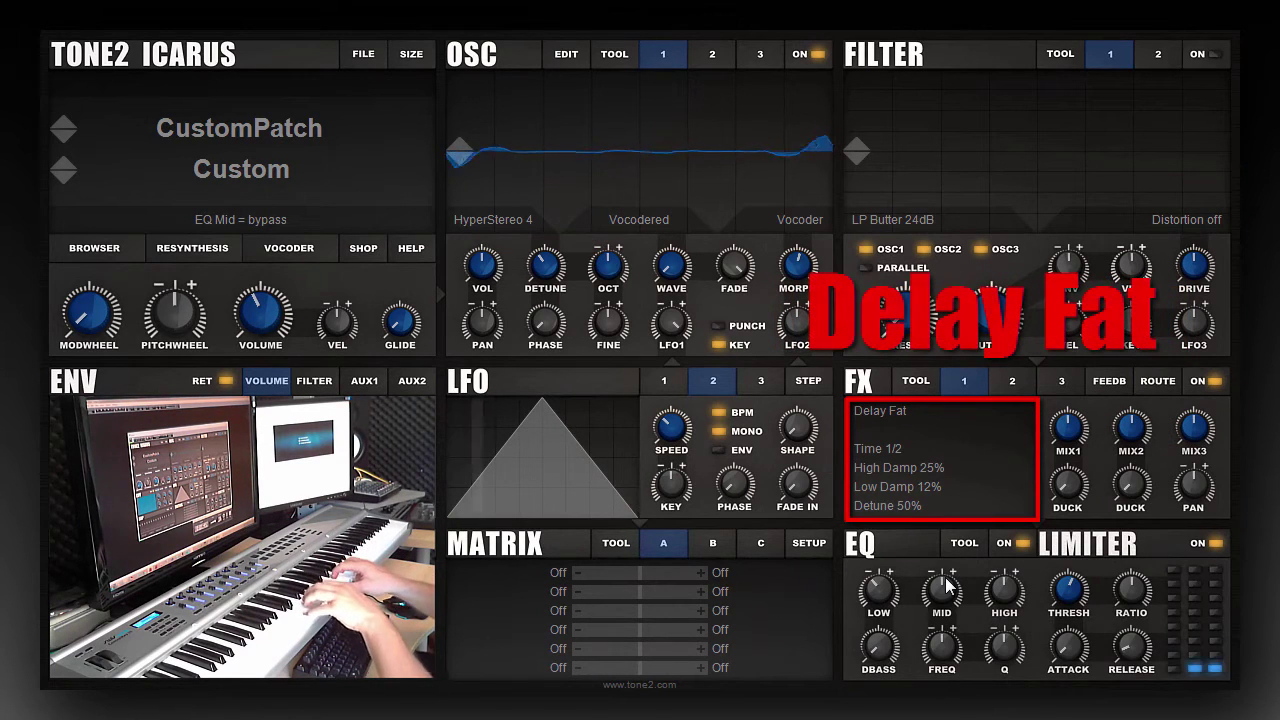